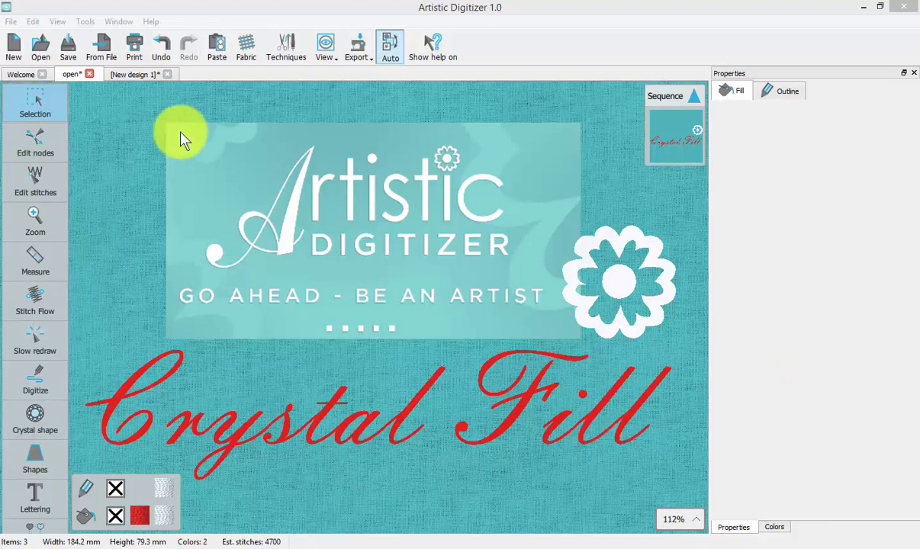
Draw a trapezoid about 111 mm wide and 103 mm high in the centre of New design 1 and select it
click(126, 76)
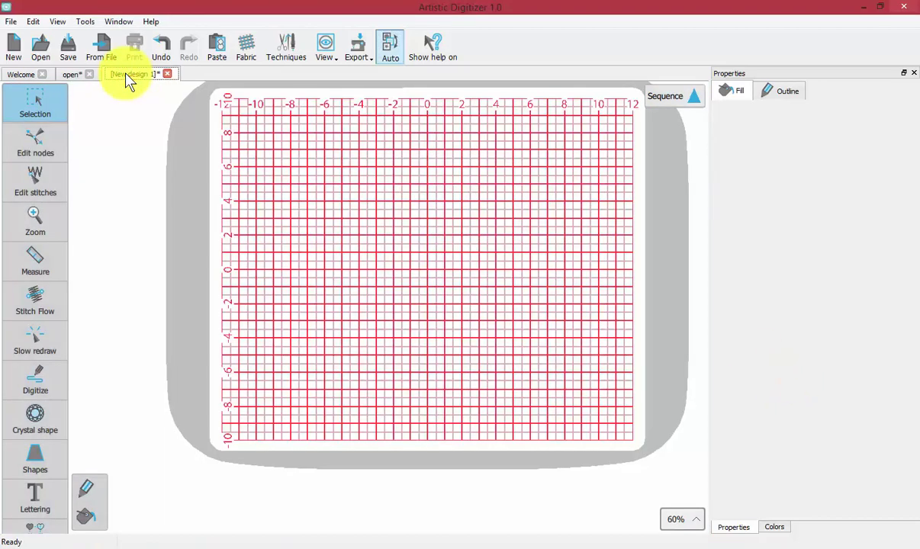
click(27, 462)
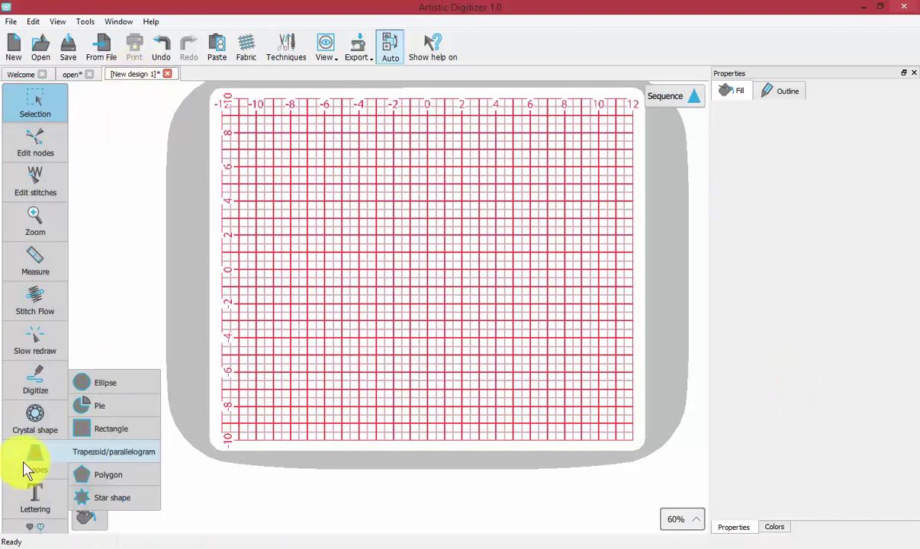
click(123, 453)
drag(332, 167, 522, 350)
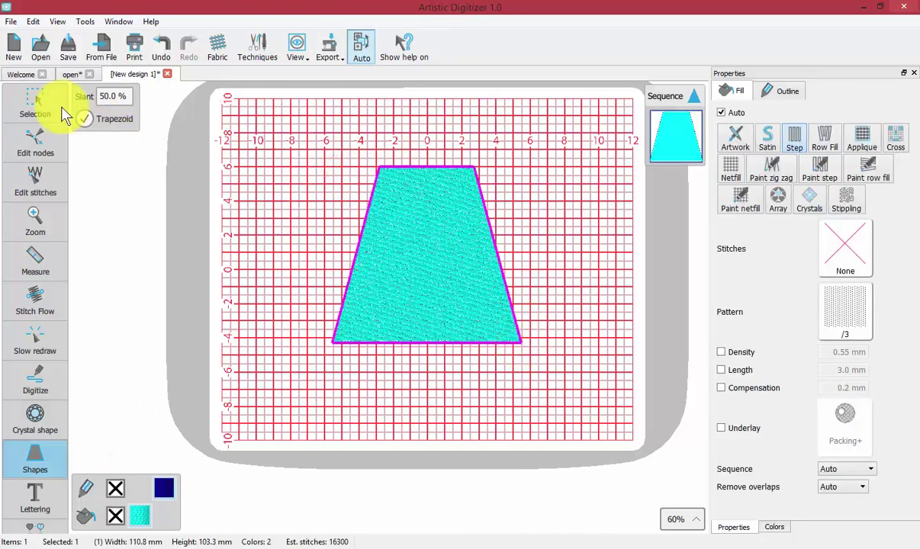
click(42, 100)
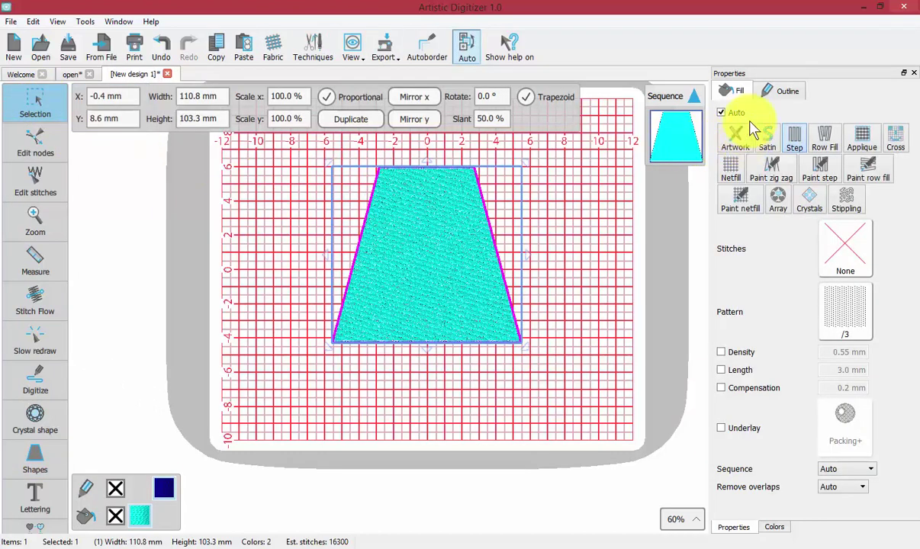
Apply a Crystals fill to the selected trapezoid using the Swarovski Round palette
click(813, 200)
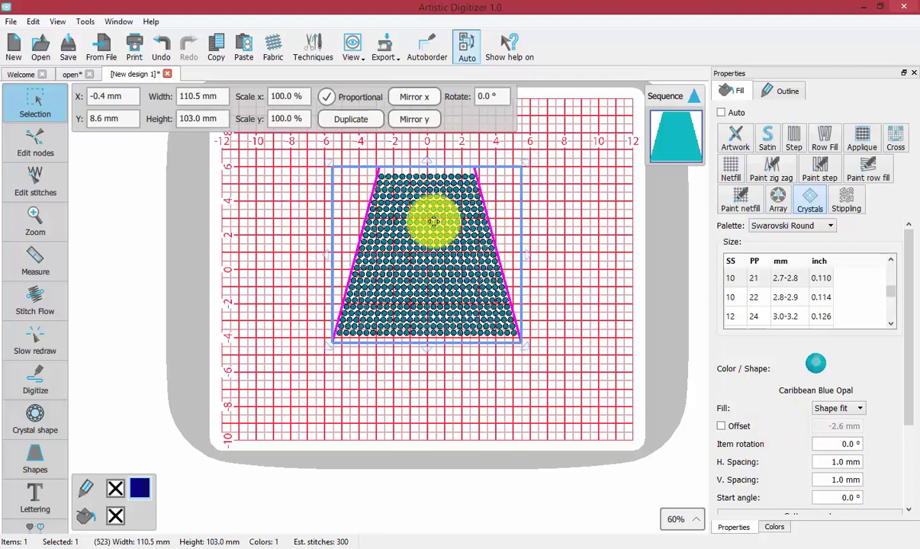
click(811, 226)
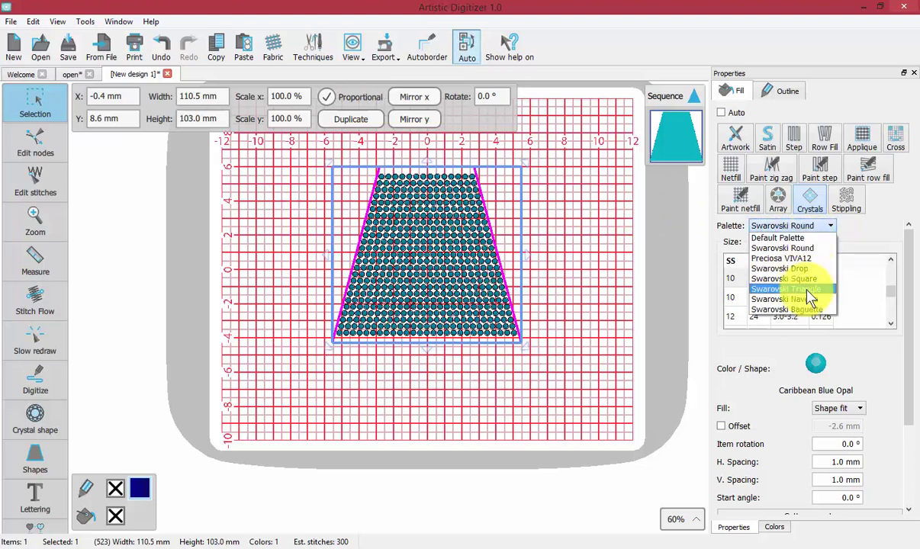
click(805, 248)
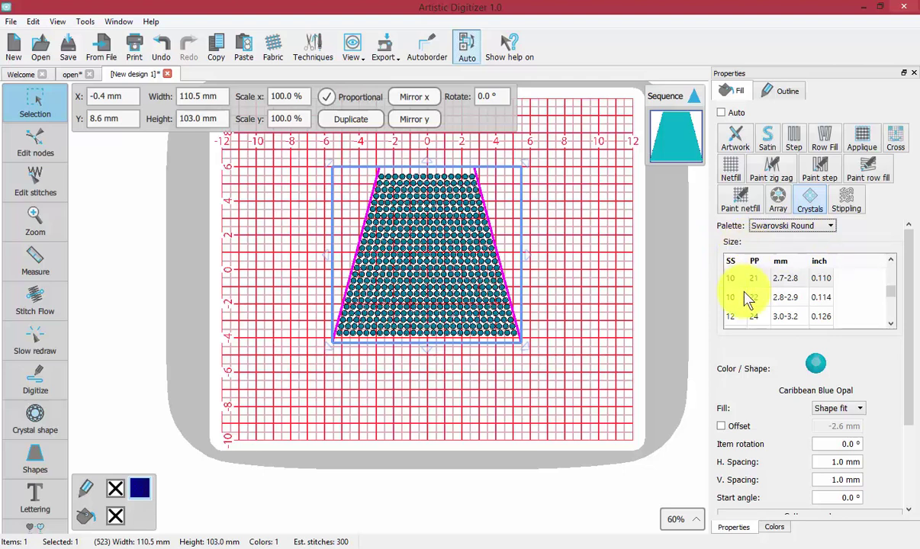
Browse the crystal sizes and pick SS 10, PP 21 (2.7-2.8 mm)
click(893, 292)
scroll(893, 286, up, 3)
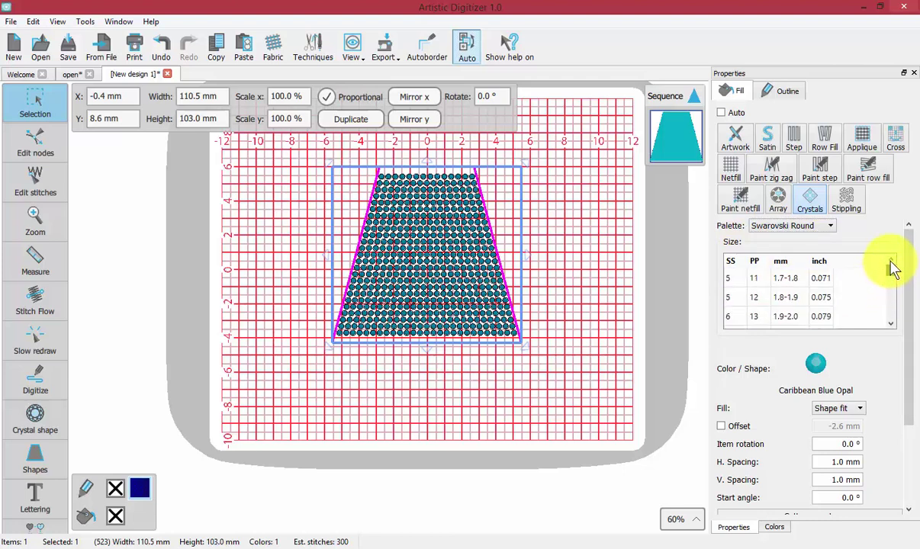
mouse_move(893, 271)
mouse_down()
mouse_move(888, 319)
mouse_move(888, 269)
mouse_move(890, 288)
mouse_up()
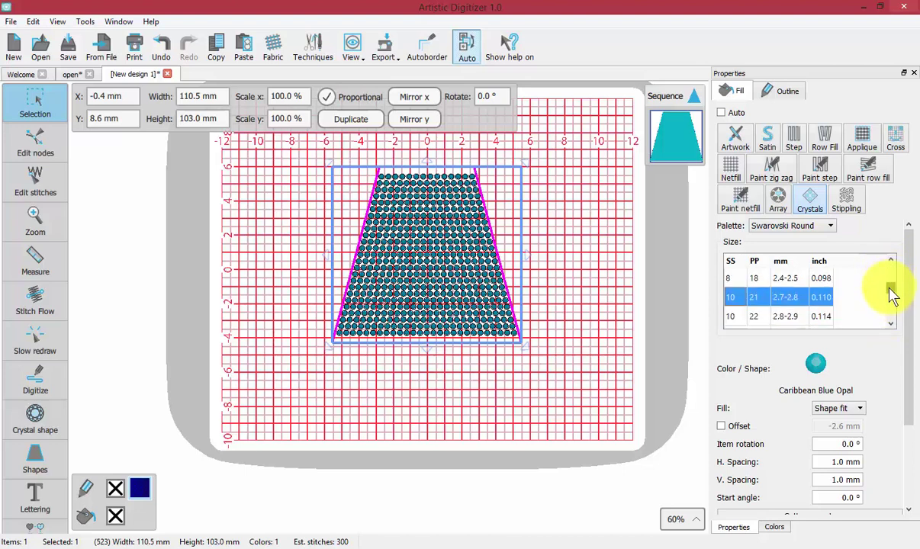
click(732, 297)
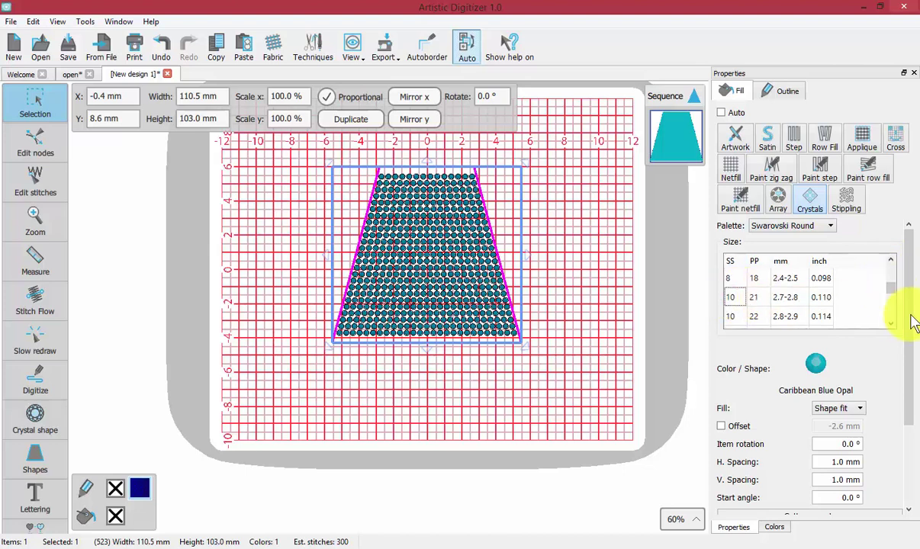
Change the crystal color of the trapezoid's fill to Crystal VOL
drag(910, 313, 905, 359)
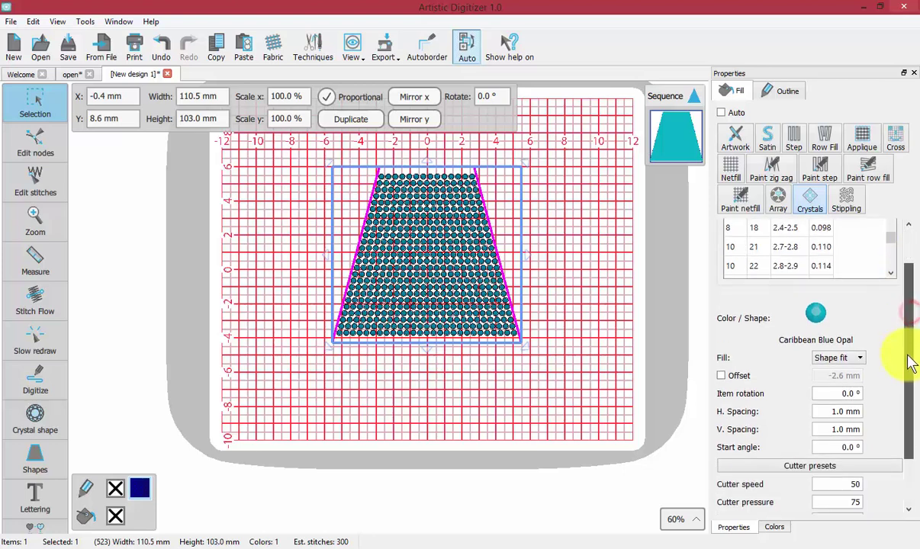
click(822, 298)
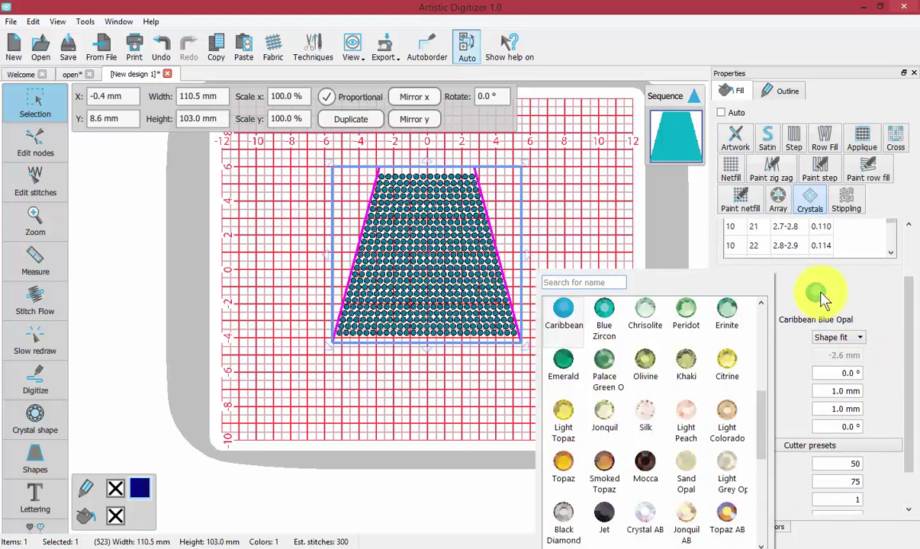
drag(763, 414, 764, 479)
click(646, 475)
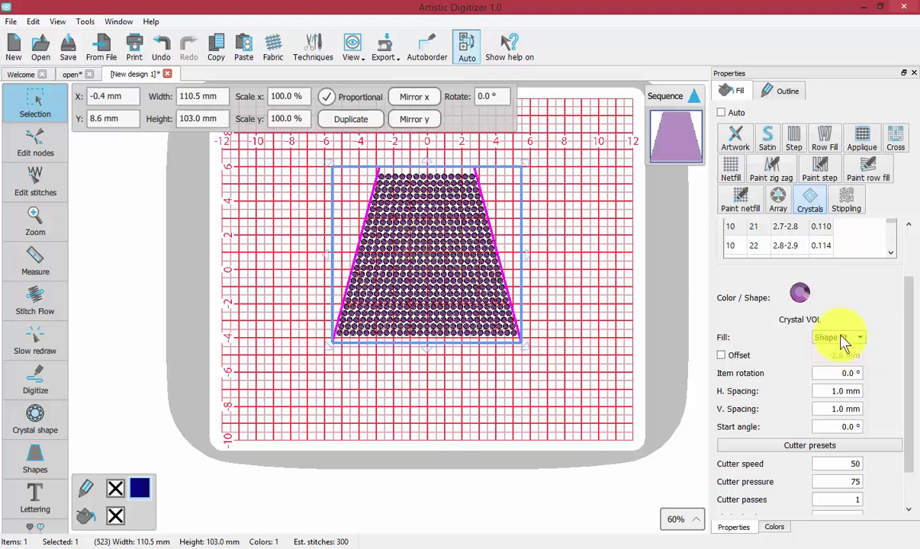
Try the Rectangle crystal fill type on the trapezoid, and return it to Shape fit
click(859, 340)
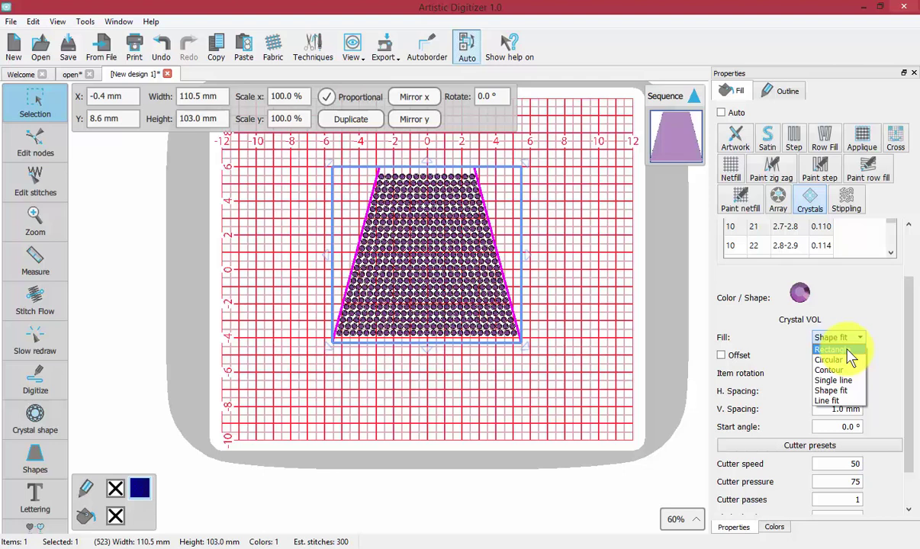
click(847, 350)
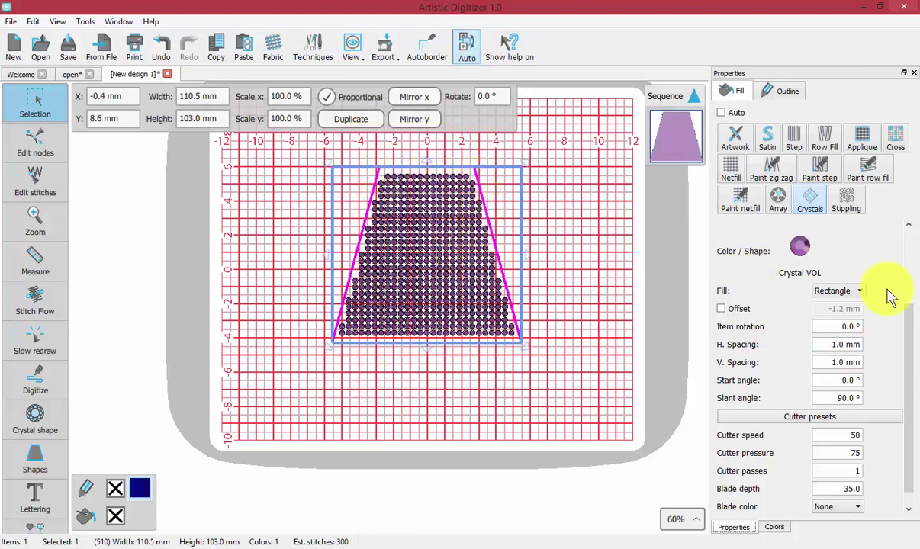
click(849, 292)
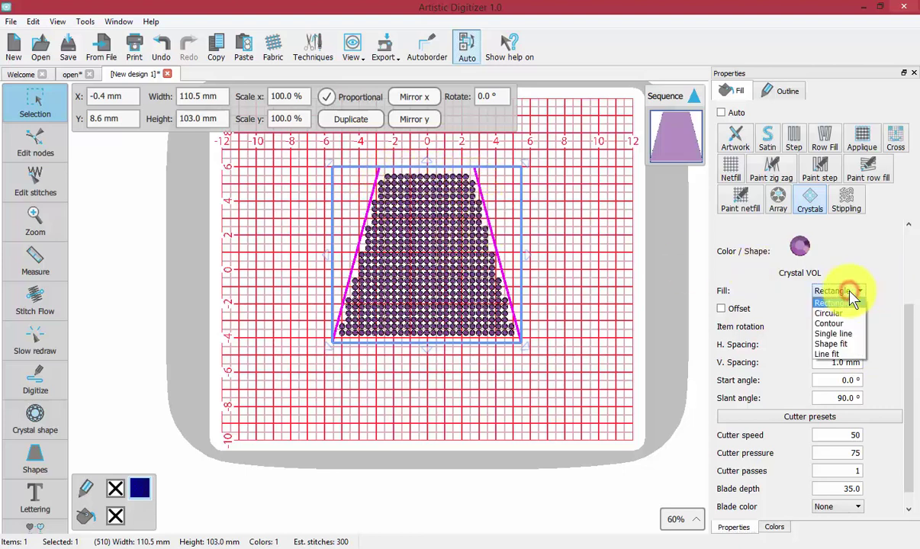
click(850, 345)
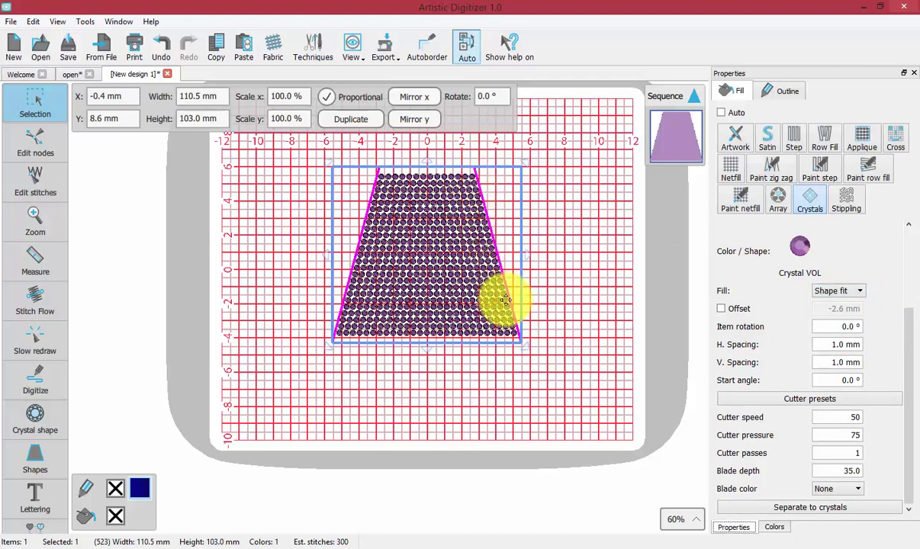
Try the Circular and Contour crystal fill types on the trapezoid
click(842, 298)
click(837, 312)
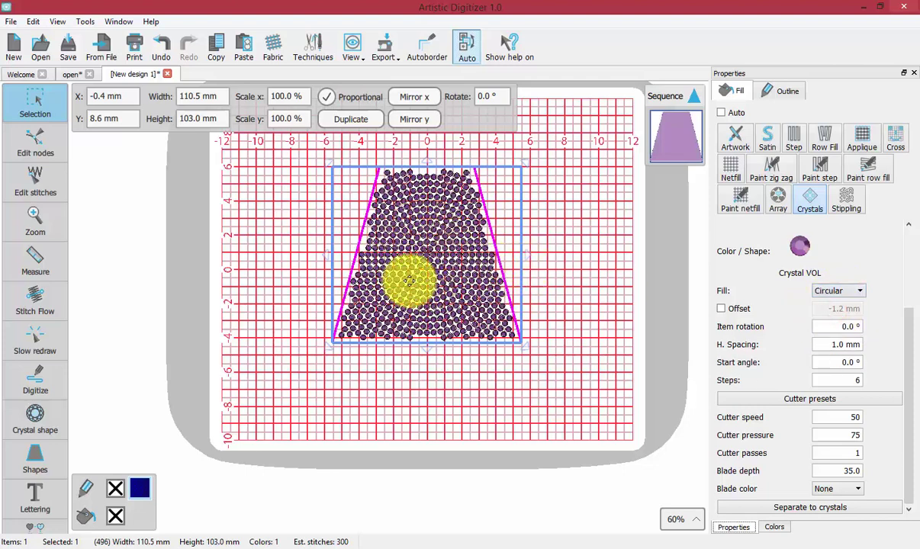
click(852, 293)
click(840, 323)
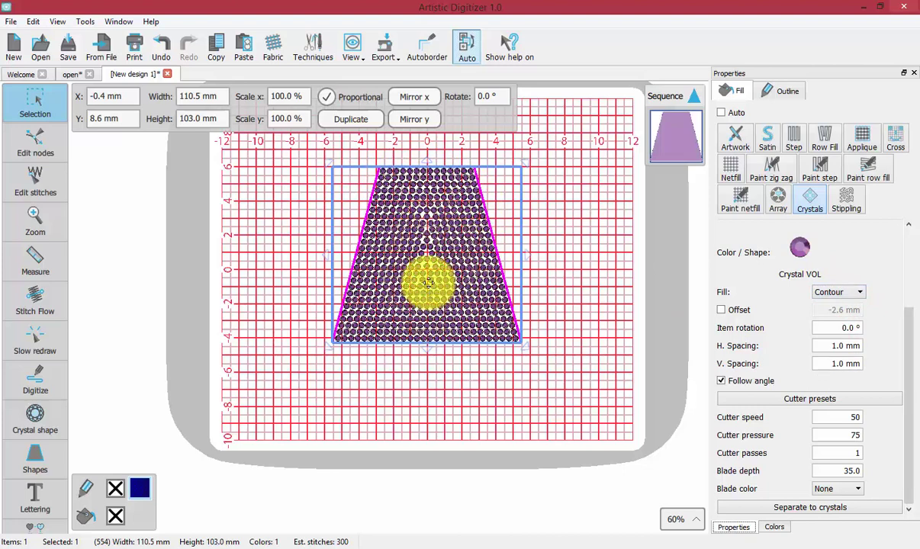
Try the Single line crystal fill type on the trapezoid, and switch back to Shape fit
click(835, 294)
click(852, 351)
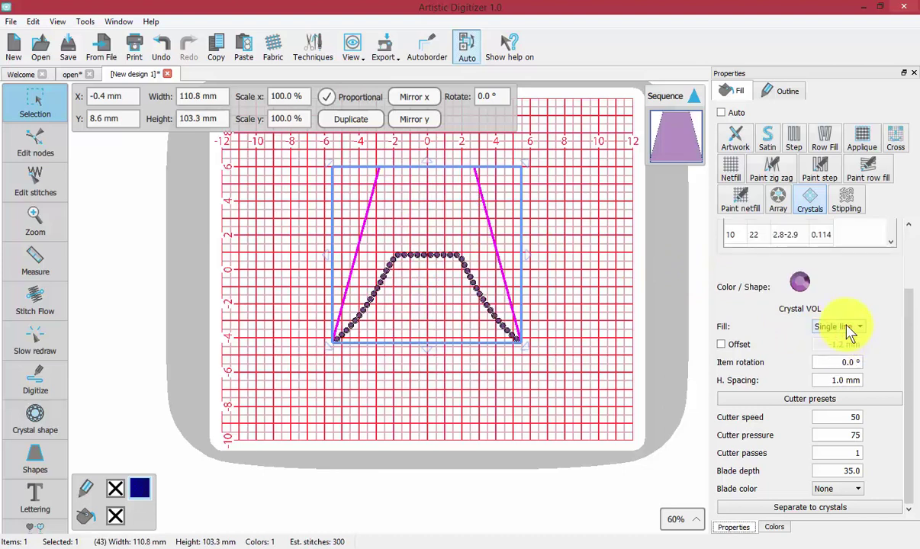
click(847, 328)
click(844, 375)
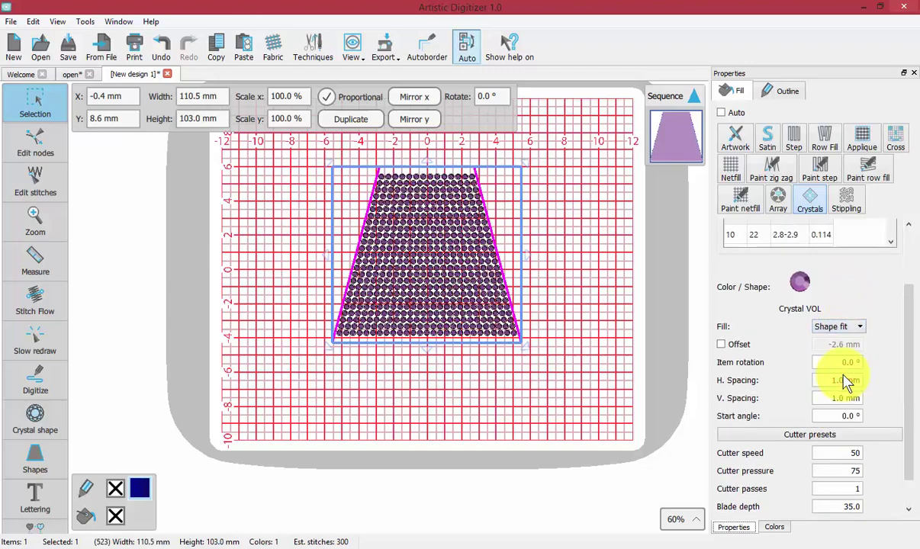
Try the Line fit crystal fill type on the trapezoid, and set the fill type to Rectangle
click(847, 328)
click(843, 374)
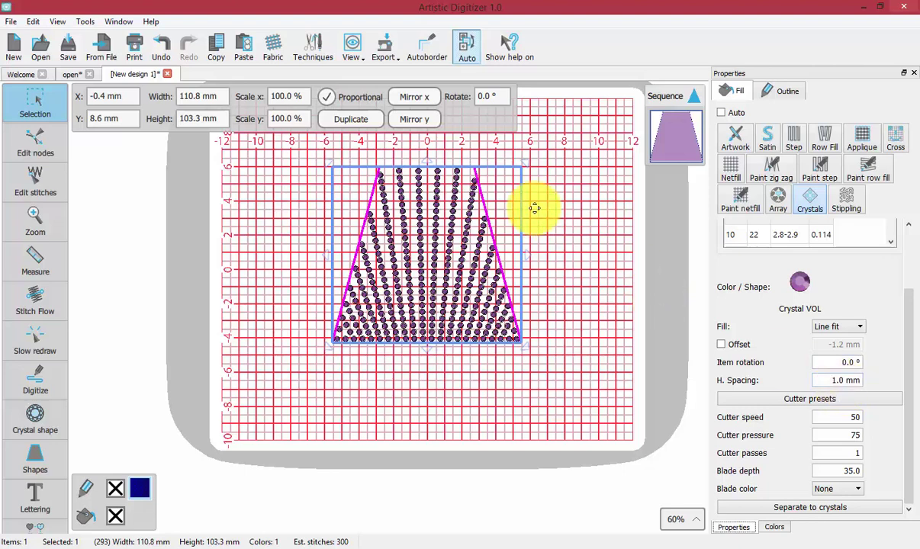
click(845, 328)
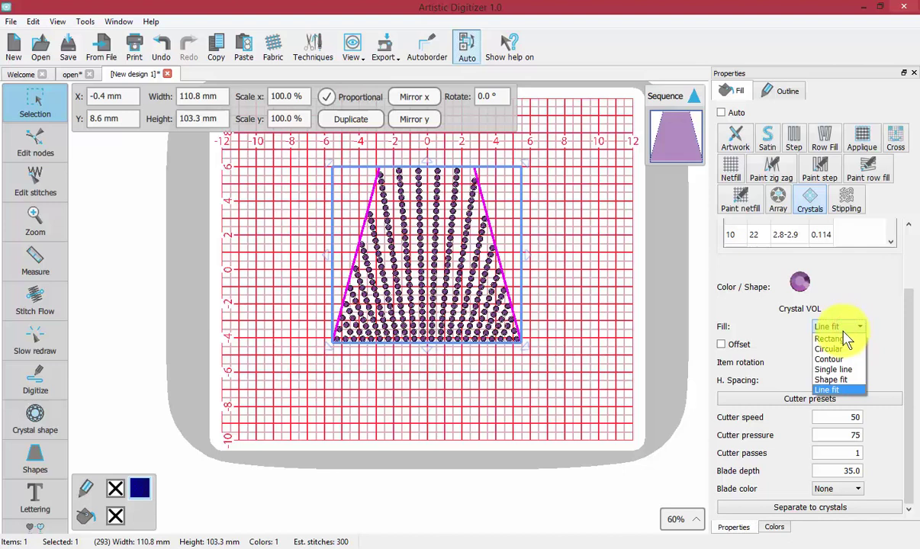
click(843, 339)
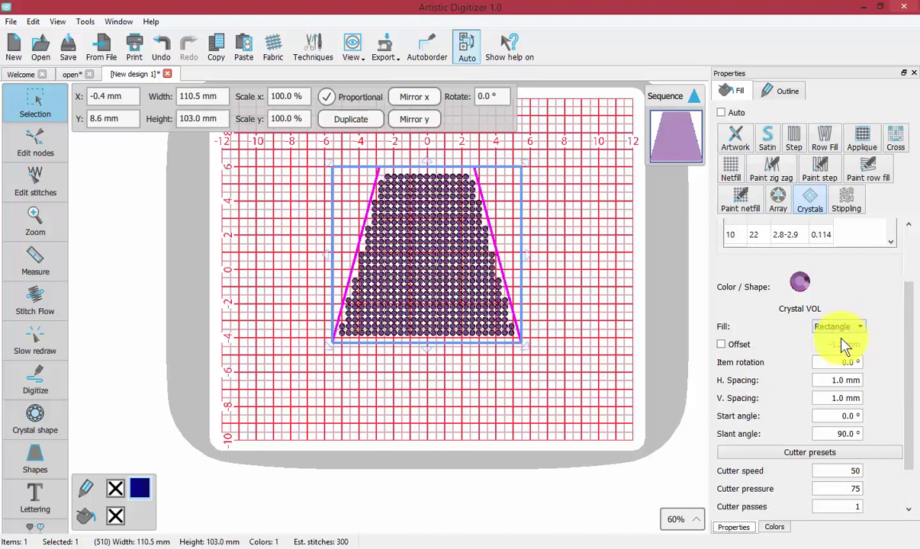
Compare the parameters offered for the Rectangle and Single line crystal fills, ending on Rectangle
drag(906, 323, 908, 363)
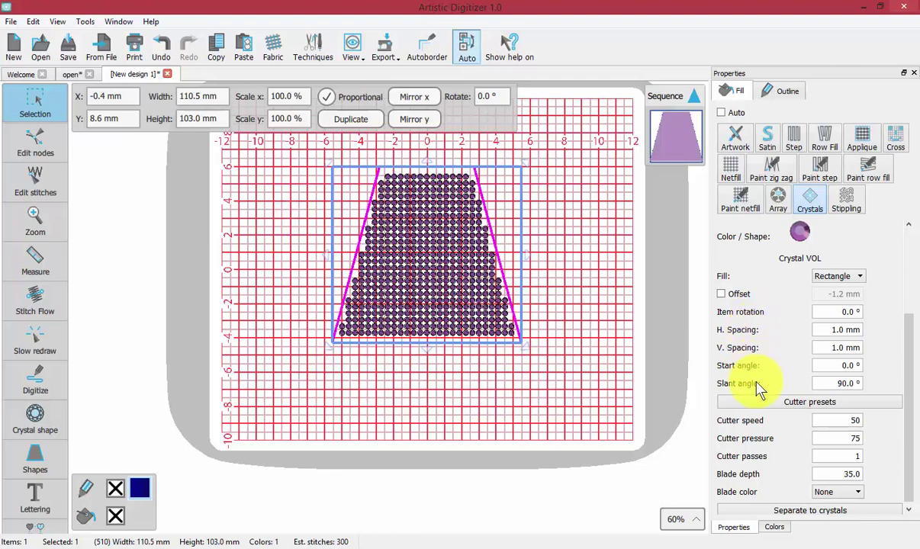
click(837, 278)
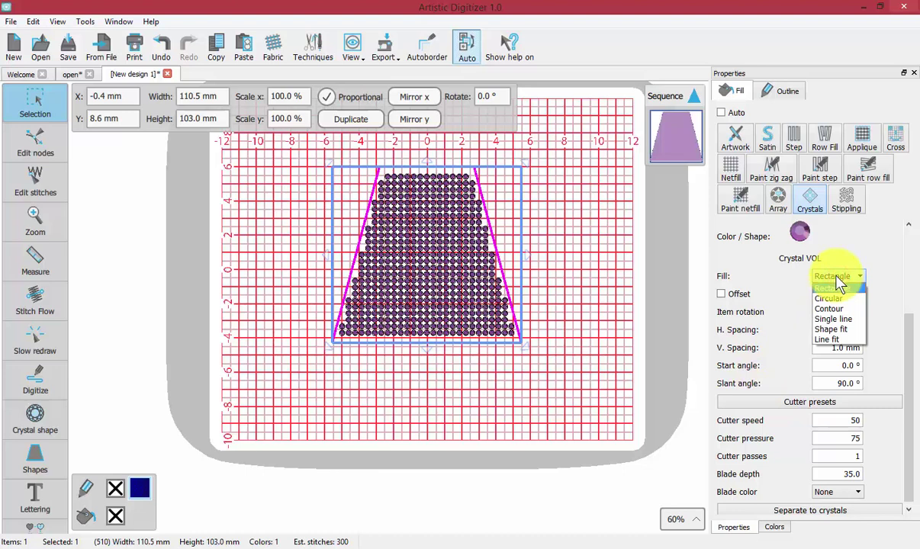
click(838, 319)
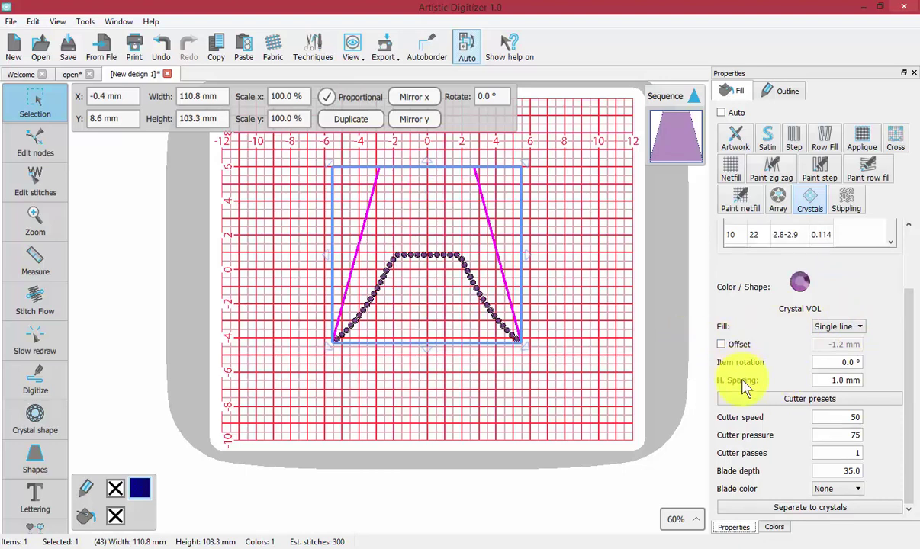
click(846, 326)
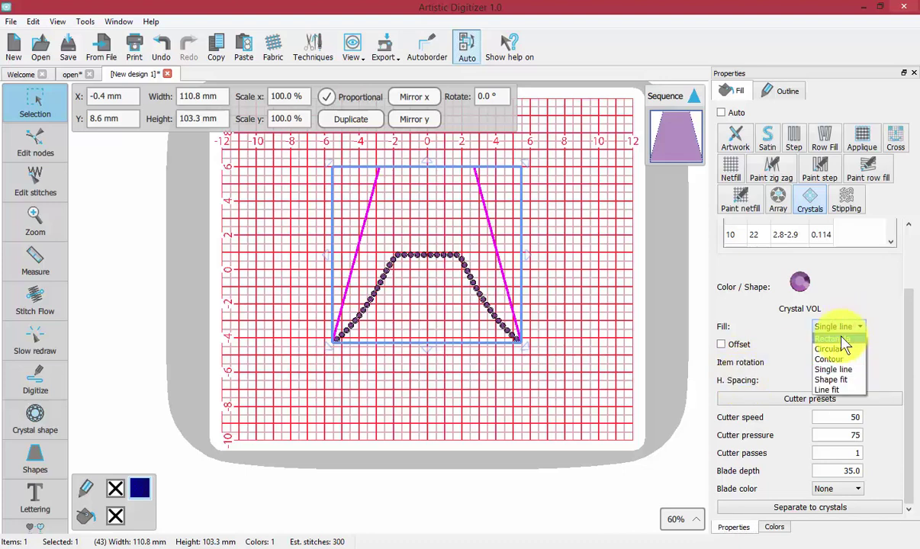
click(839, 338)
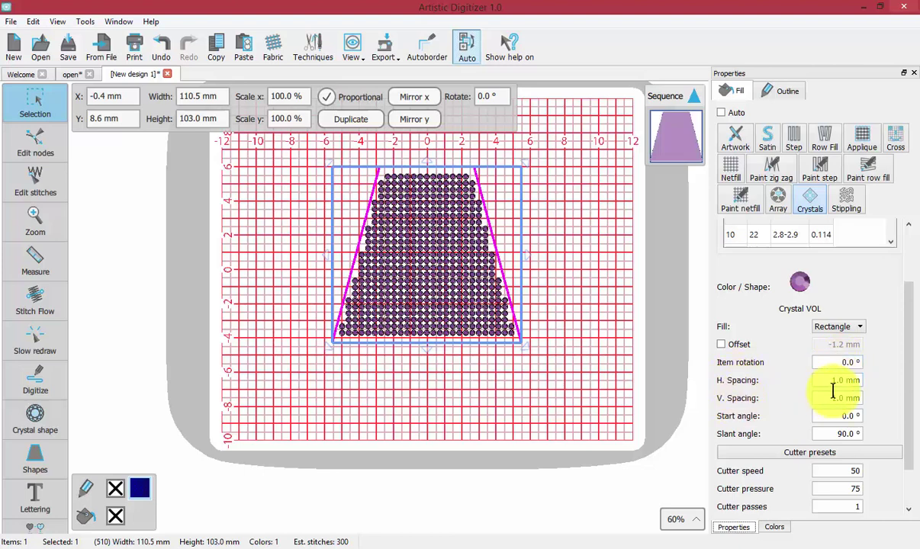
Set the horizontal spacing of the trapezoid's crystals to 3 mm
drag(831, 380, 863, 381)
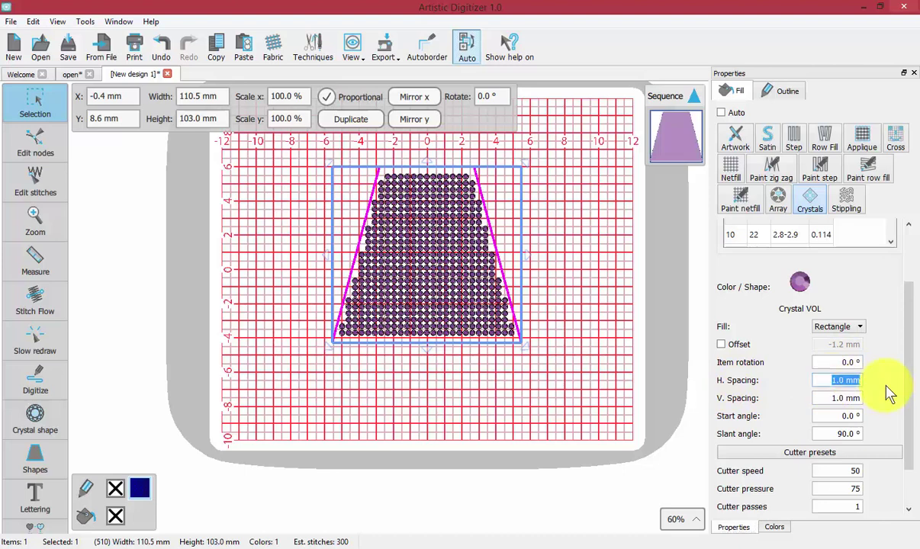
text(3)
key(Return)
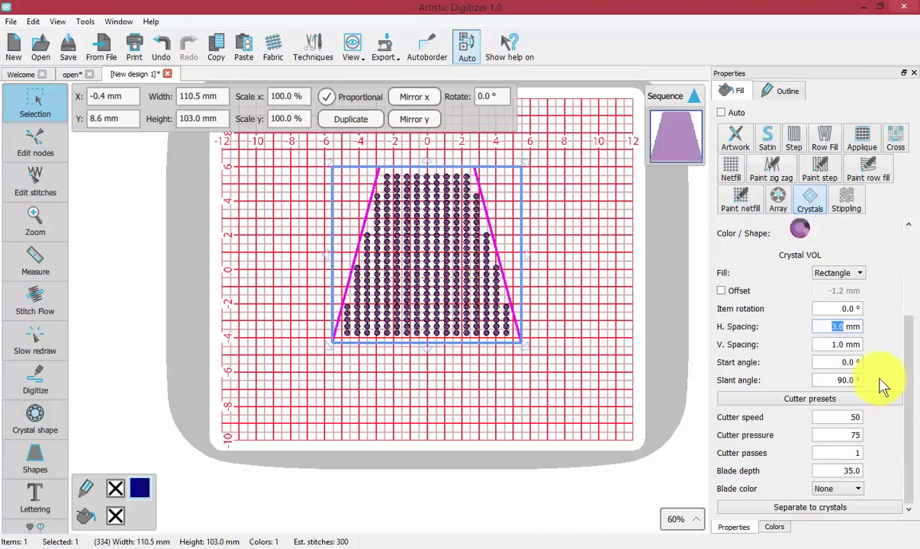
Set the vertical spacing of the trapezoid's crystals to 3 mm
click(842, 343)
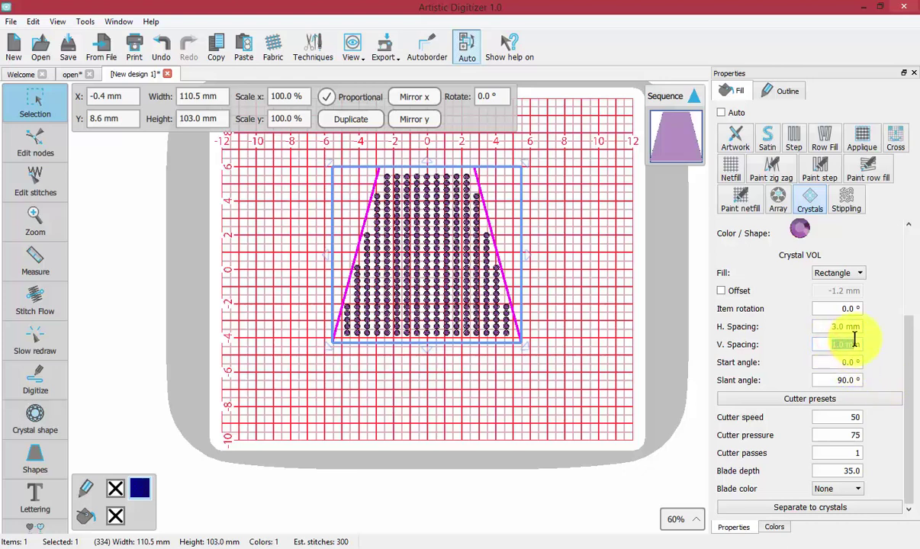
text(3)
key(Return)
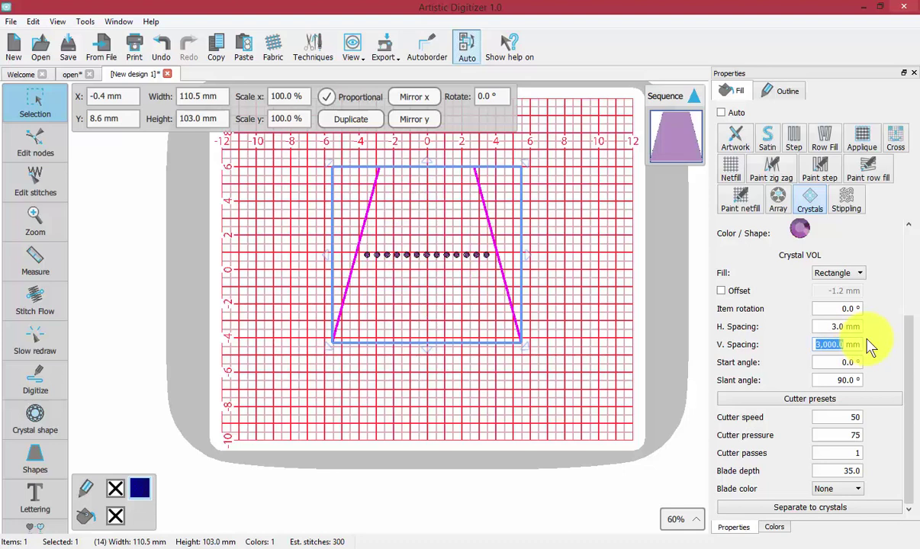
key(BackSpace)
text(3)
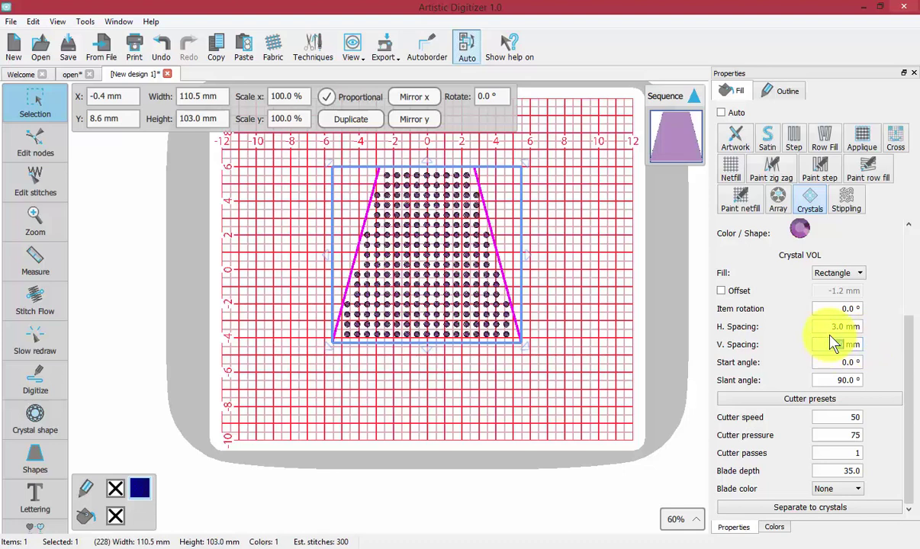
key(Return)
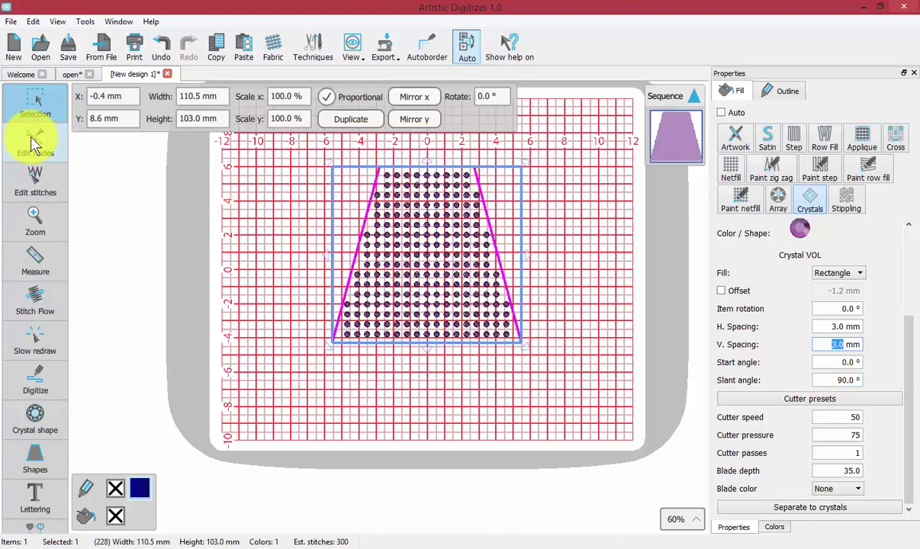
Edit the trapezoid's nodes and move the origin node of its rectangular crystal grid slightly left and down
click(32, 140)
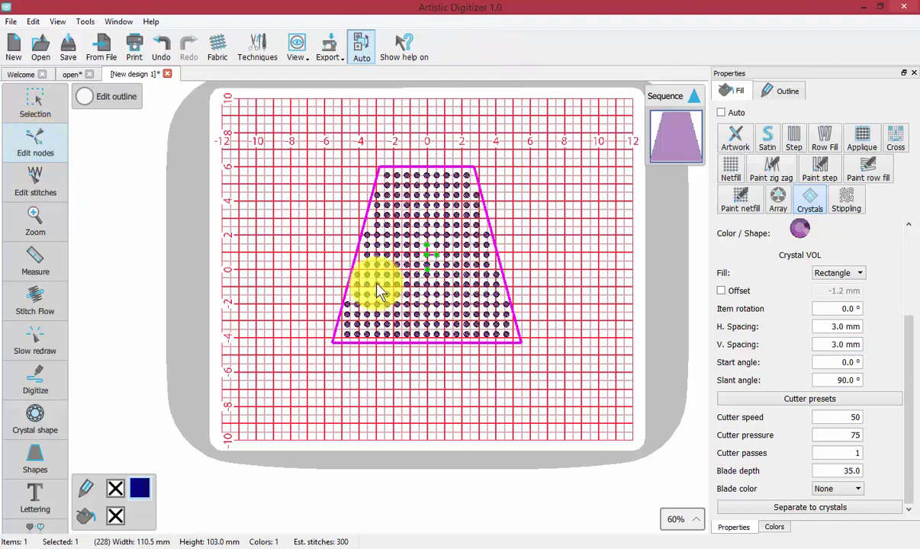
click(424, 249)
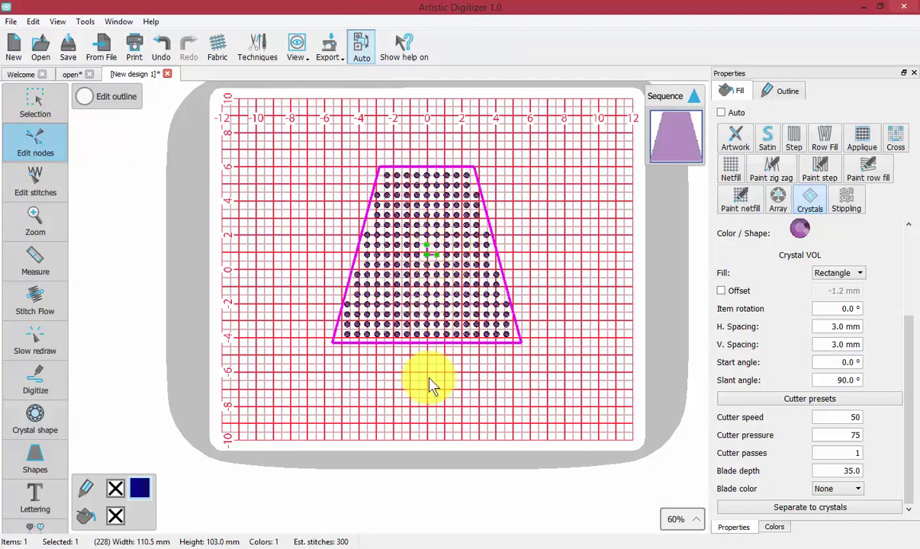
click(33, 219)
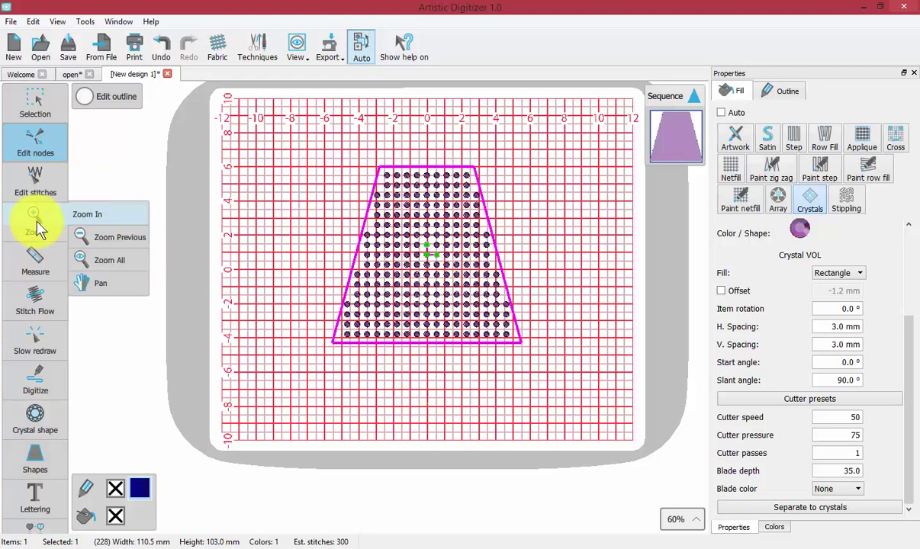
click(30, 215)
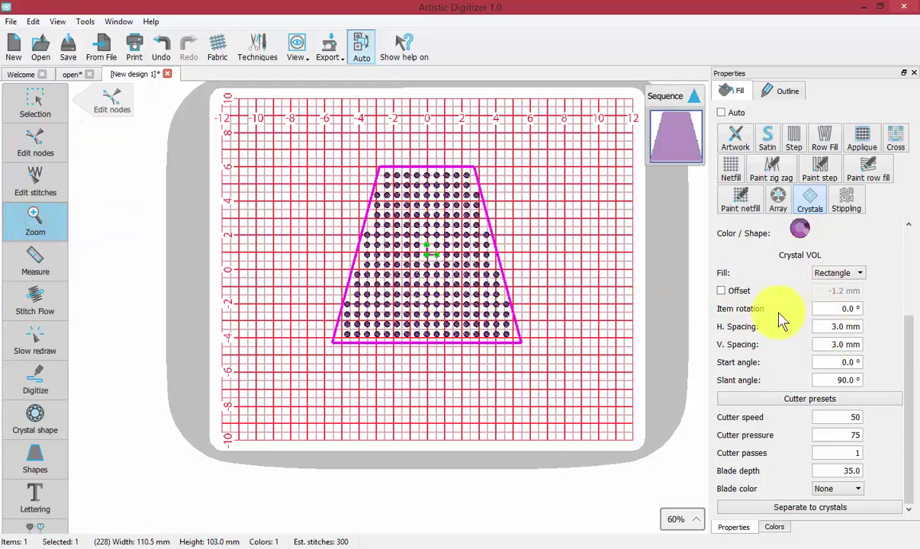
drag(330, 184, 540, 343)
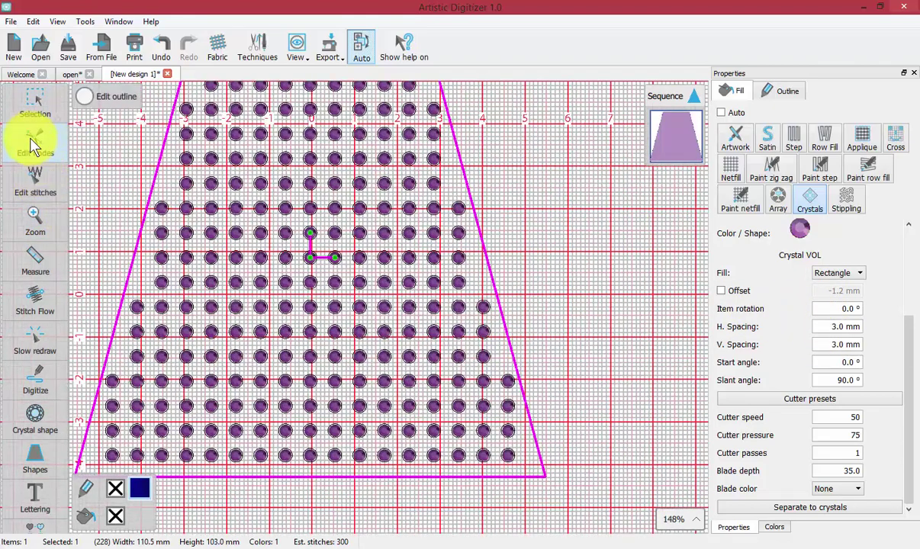
click(32, 147)
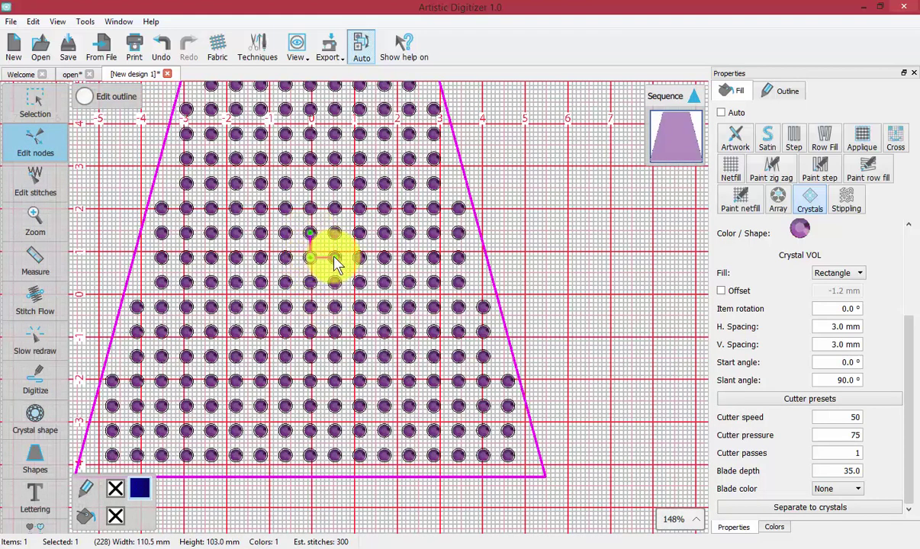
drag(309, 257, 296, 262)
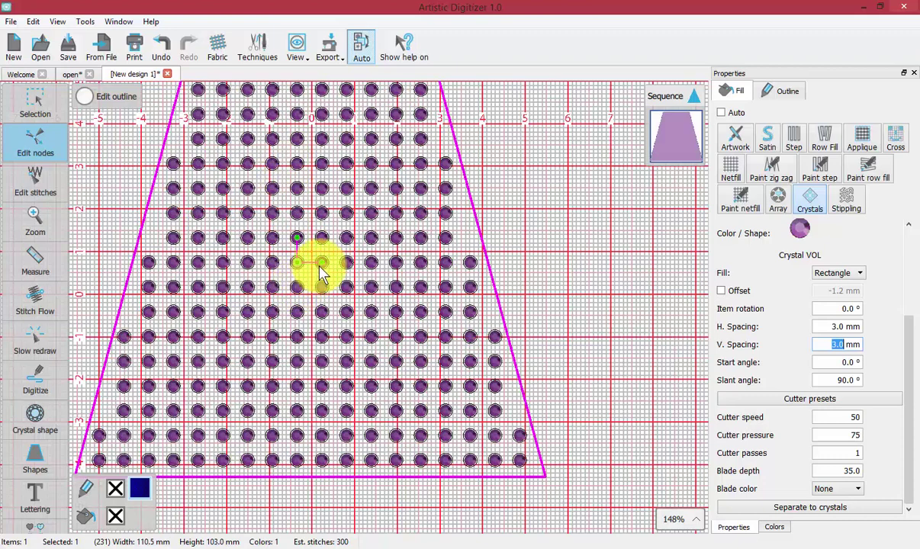
Rotate the crystal grid with its horizontal spacing node to a start angle of 325° and about 3.7 mm horizontal spacing
click(322, 263)
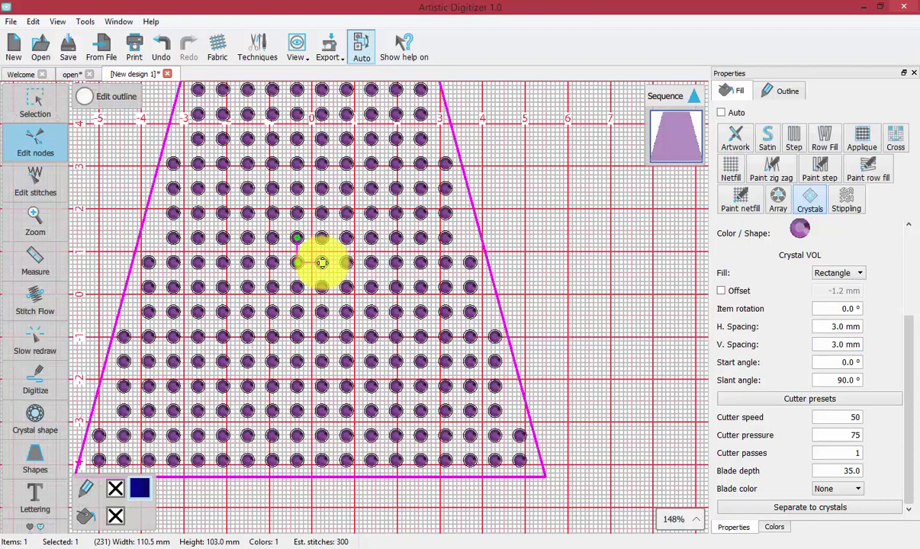
drag(322, 262, 320, 279)
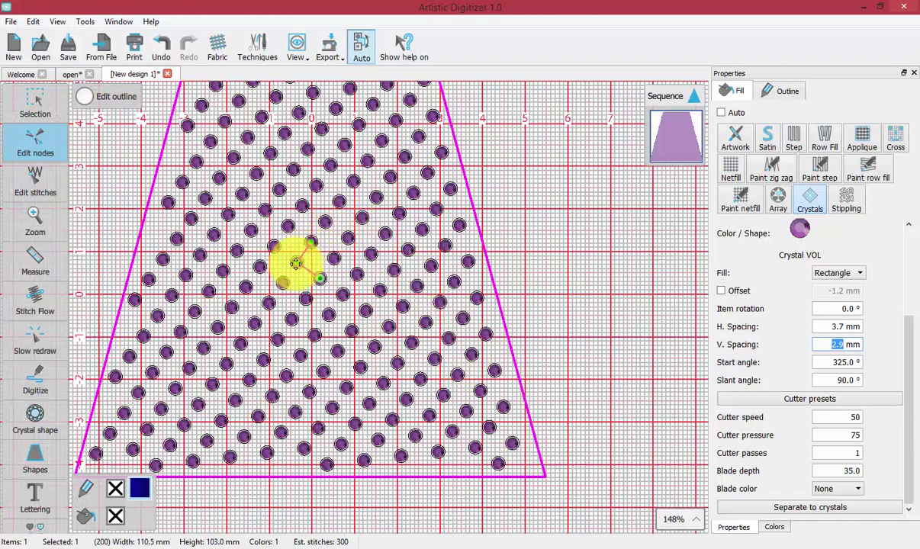
drag(296, 263, 312, 243)
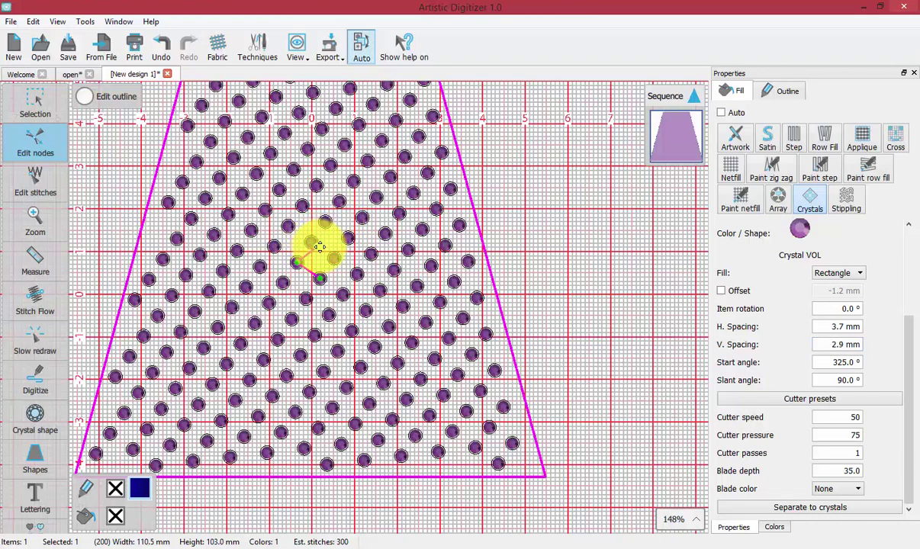
Skew and widen the crystal grid with its spacing nodes to about 8 mm by 7.2 mm, start angle 348° and slant angle 44°
drag(320, 244, 338, 250)
drag(306, 214, 324, 251)
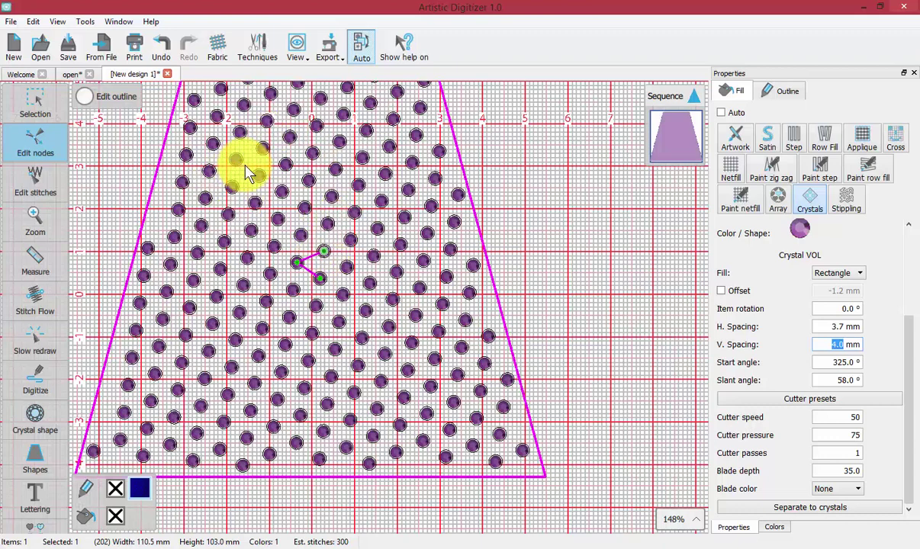
drag(319, 277, 334, 239)
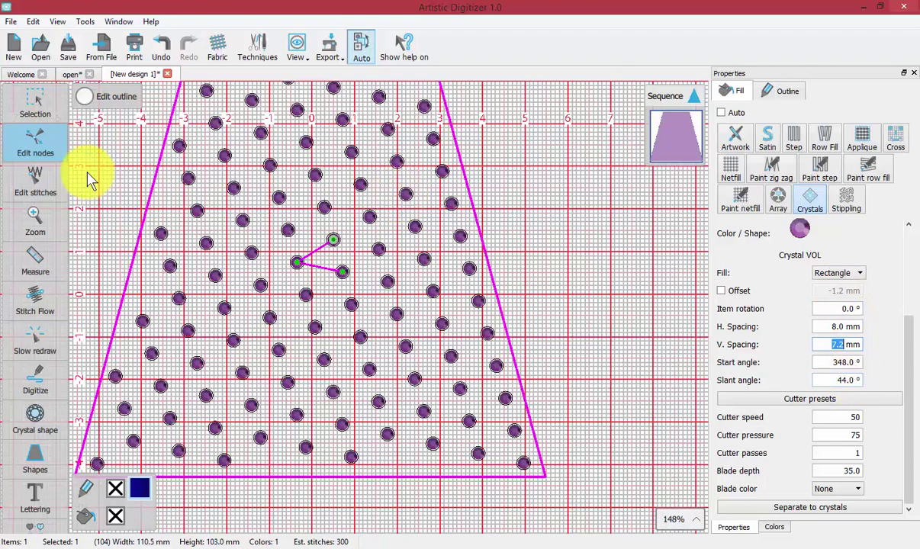
click(36, 145)
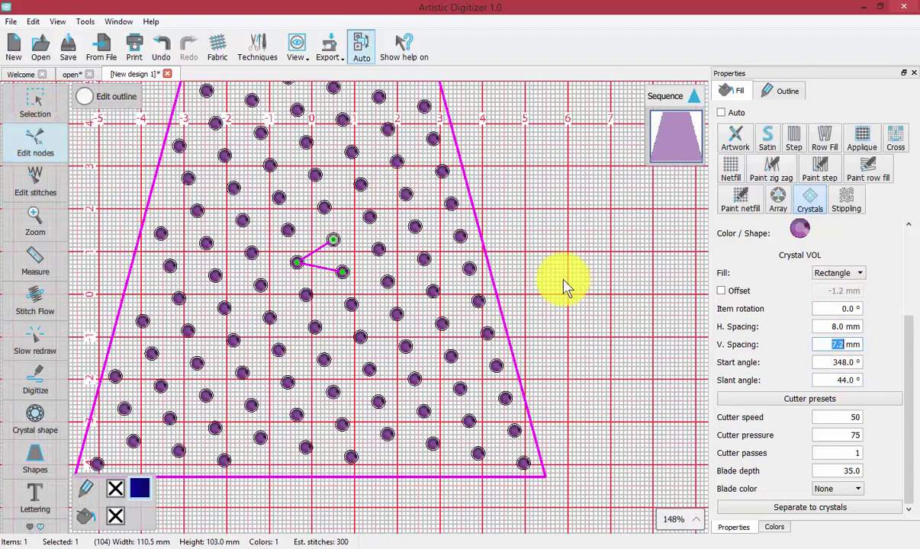
Change the trapezoid's crystal fill type to Circular and set its steps to 8
click(850, 273)
click(839, 295)
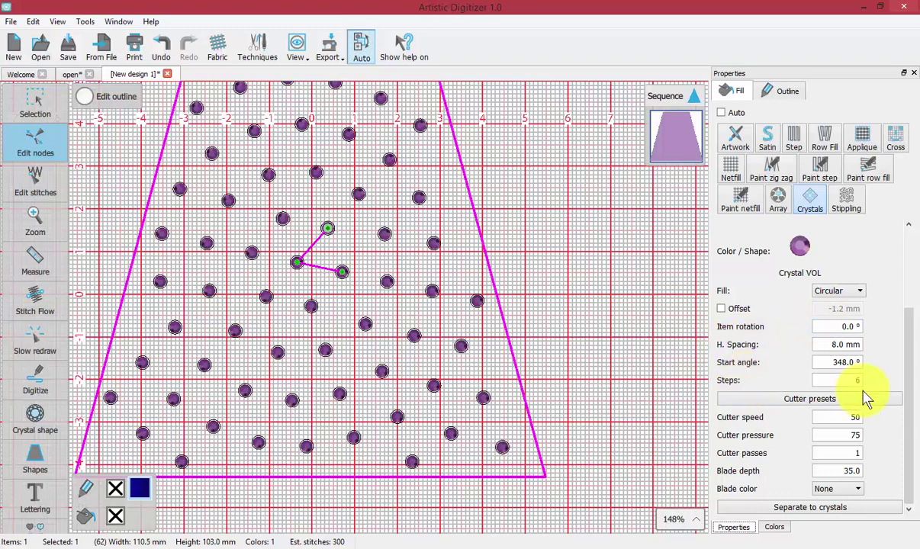
click(859, 380)
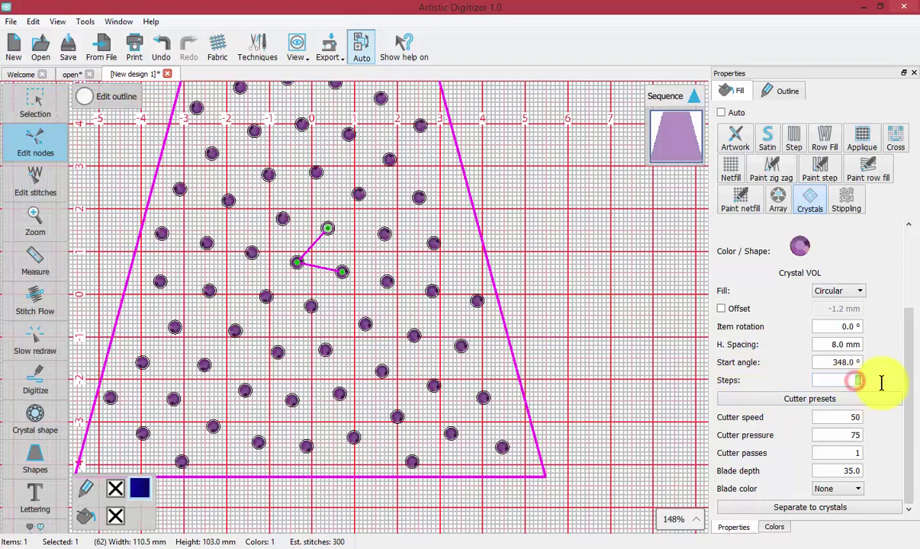
text(8)
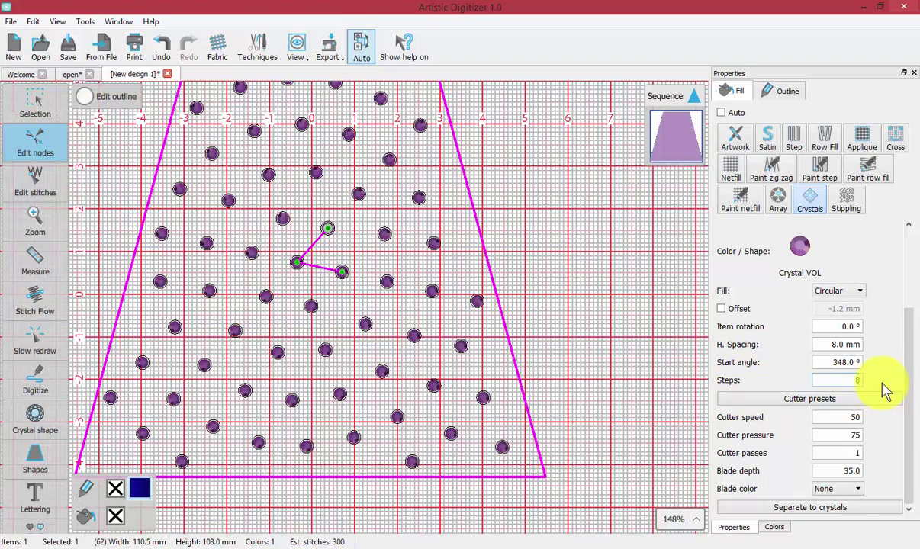
key(Return)
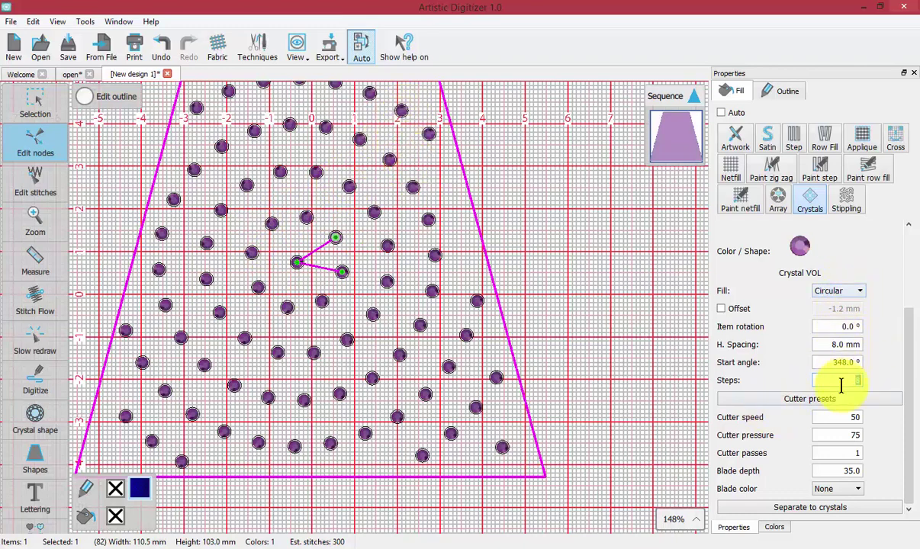
Adjust the circular fill's nodes to about 5.8 mm horizontal spacing, a 1° start angle and 10 steps
click(23, 146)
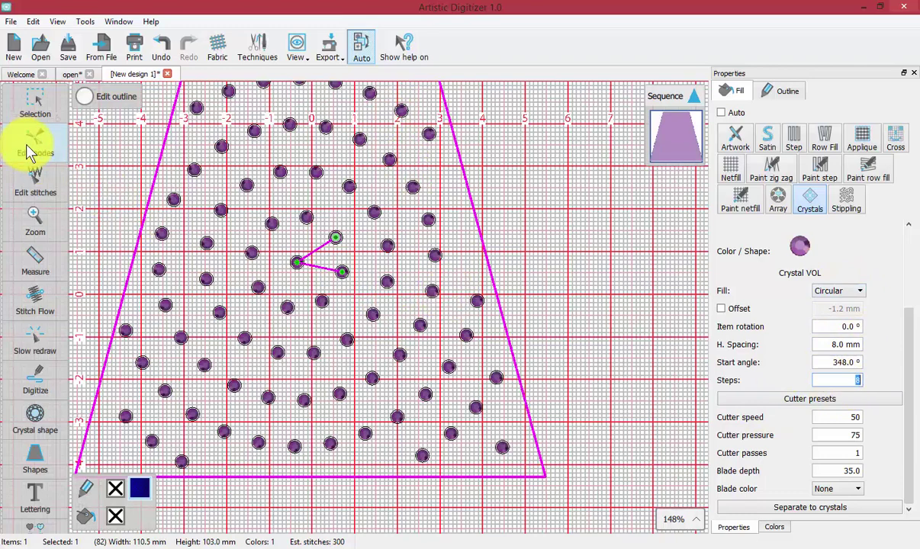
click(342, 272)
mouse_move(342, 271)
mouse_down()
mouse_move(366, 263)
mouse_move(335, 263)
mouse_up()
click(322, 236)
mouse_move(322, 237)
mouse_down()
mouse_move(302, 217)
mouse_move(308, 227)
mouse_move(296, 225)
mouse_move(306, 228)
mouse_up()
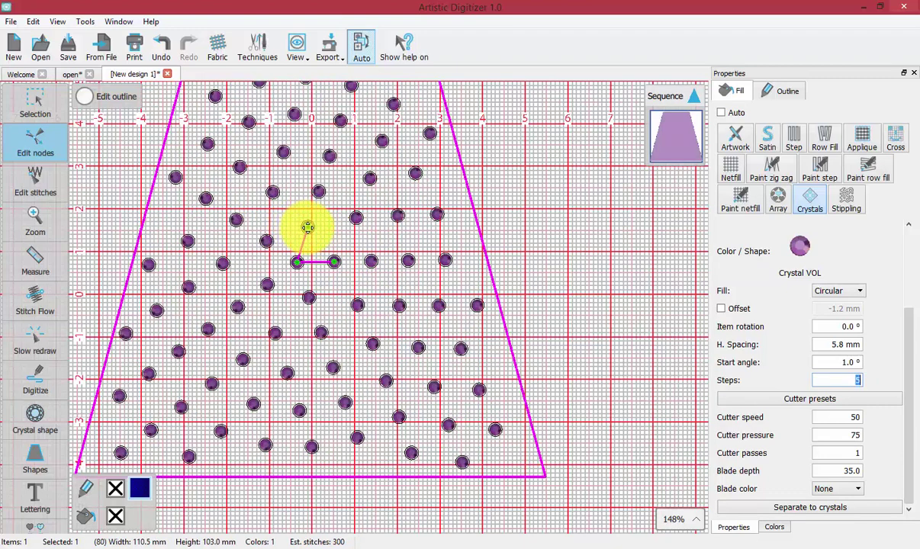
drag(310, 230, 326, 240)
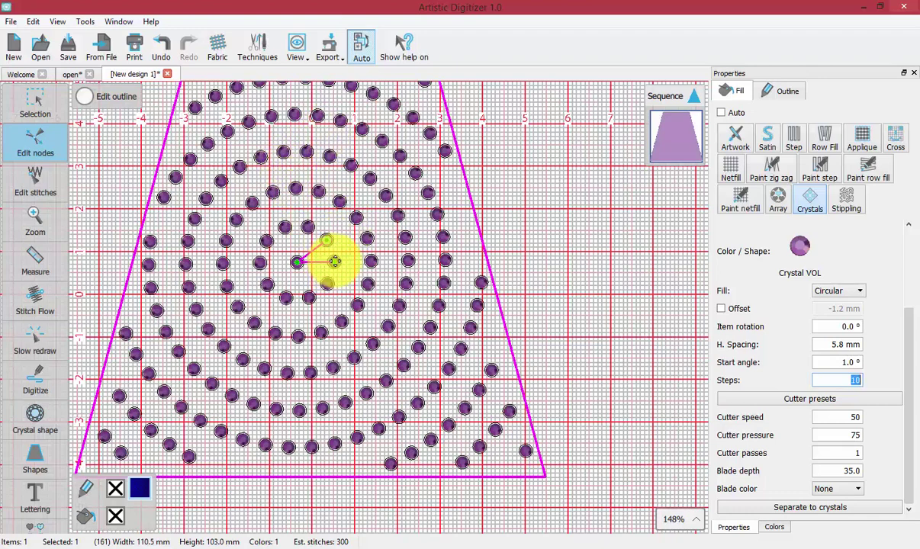
Try about 3.5 mm ring spacing on the circular fill, and widen it to about 11.1 mm with 8 steps
drag(334, 262, 324, 260)
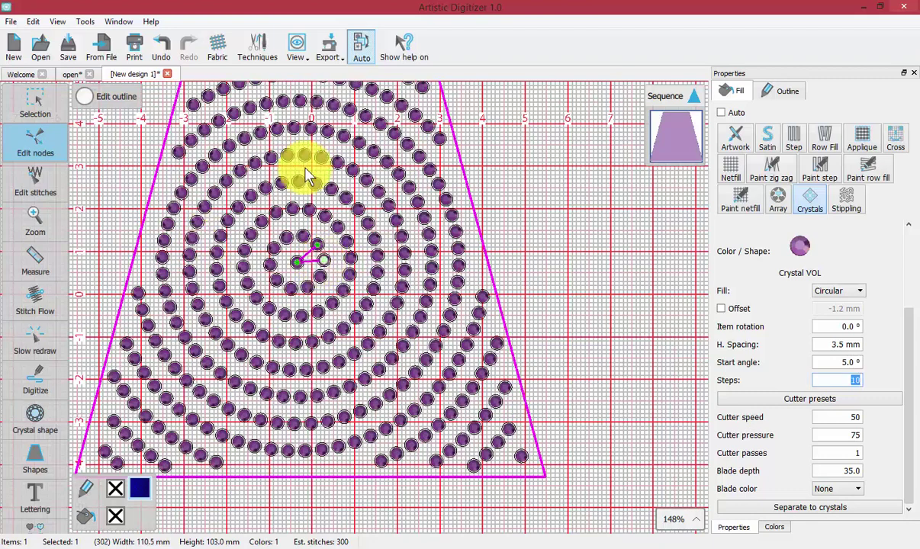
click(323, 261)
drag(348, 259, 336, 216)
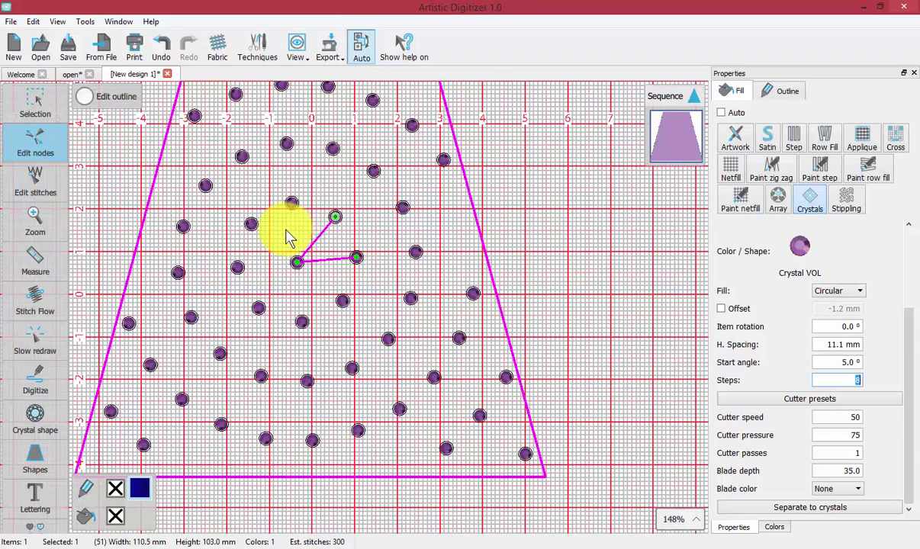
Change the crystal fill type to Contour and tighten its nodes to about 4.4 mm horizontal and 5.6 mm vertical spacing
click(840, 292)
click(832, 324)
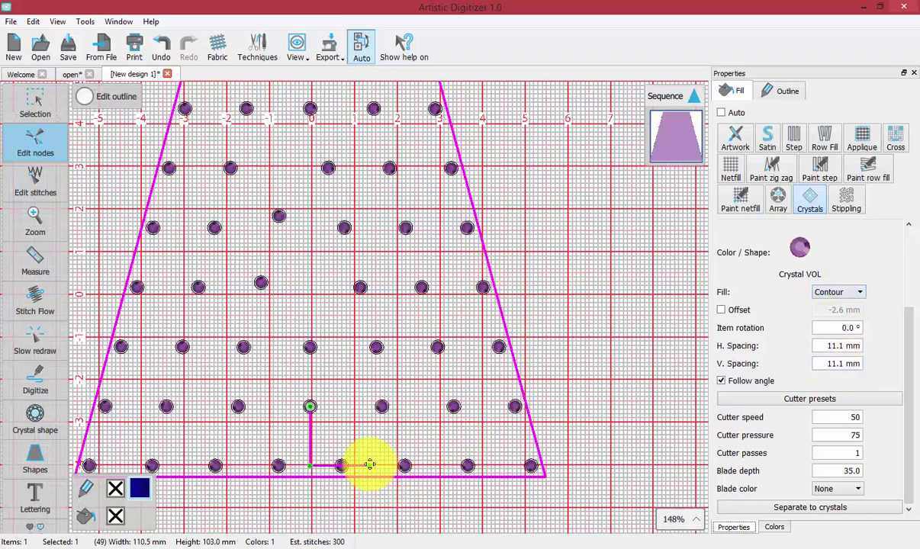
scroll(349, 462, down, 2)
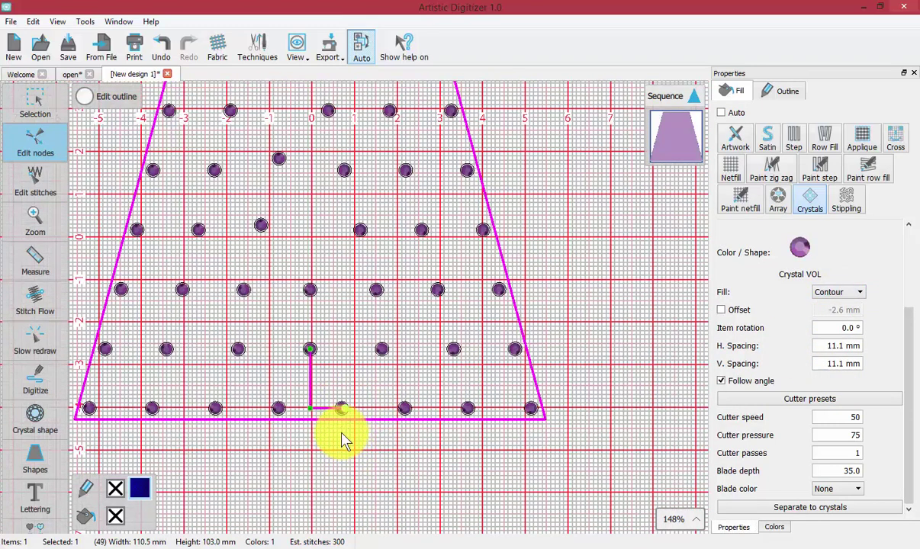
click(341, 410)
drag(310, 350, 310, 371)
scroll(294, 226, up, 2)
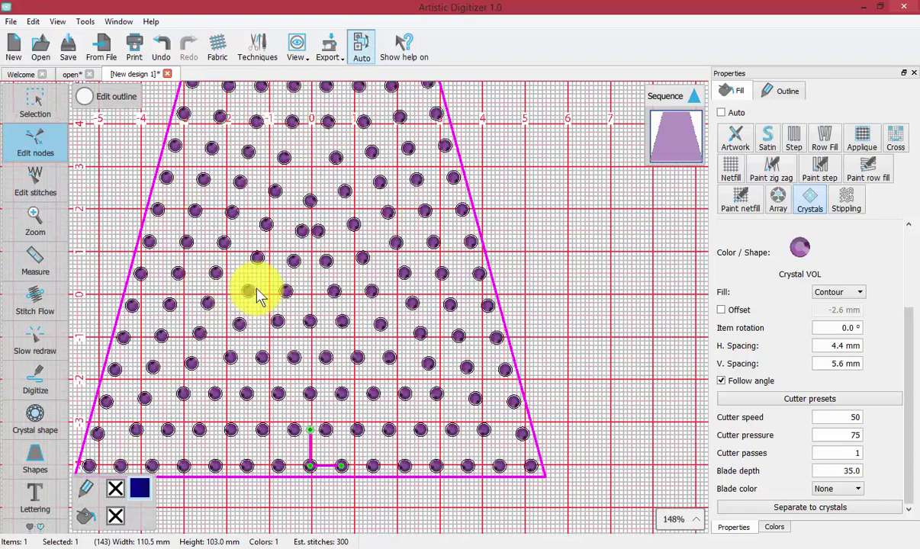
Reduce the contour fill's vertical spacing to about 2.8 mm with its vertical spacing node
scroll(257, 296, down, 2)
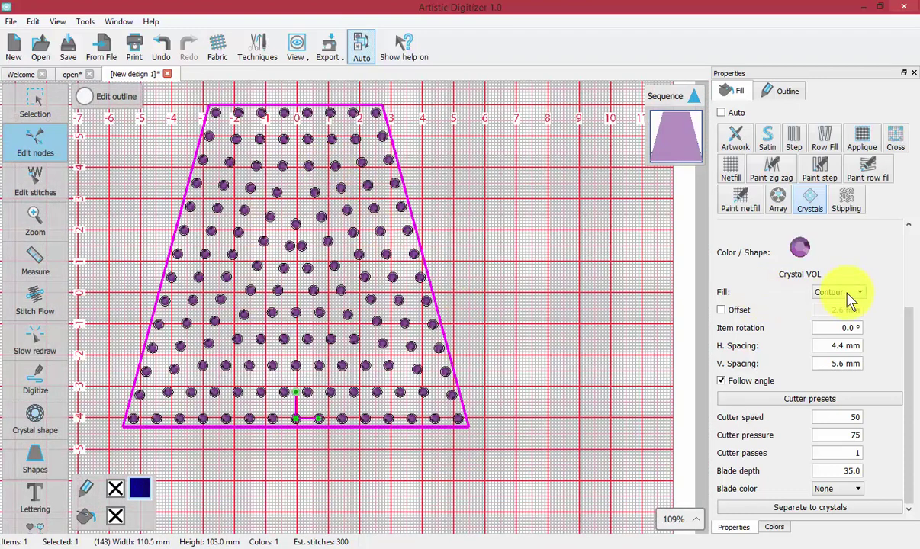
click(32, 151)
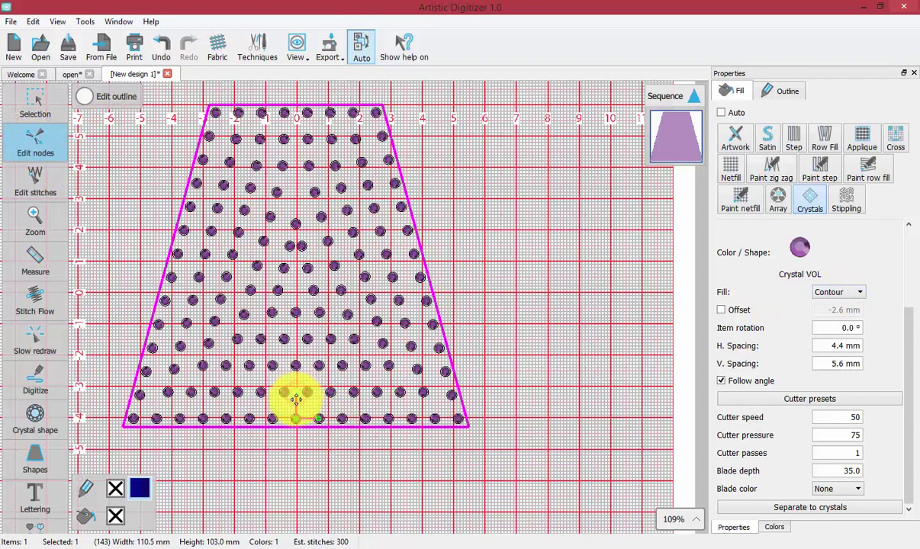
drag(296, 401, 286, 222)
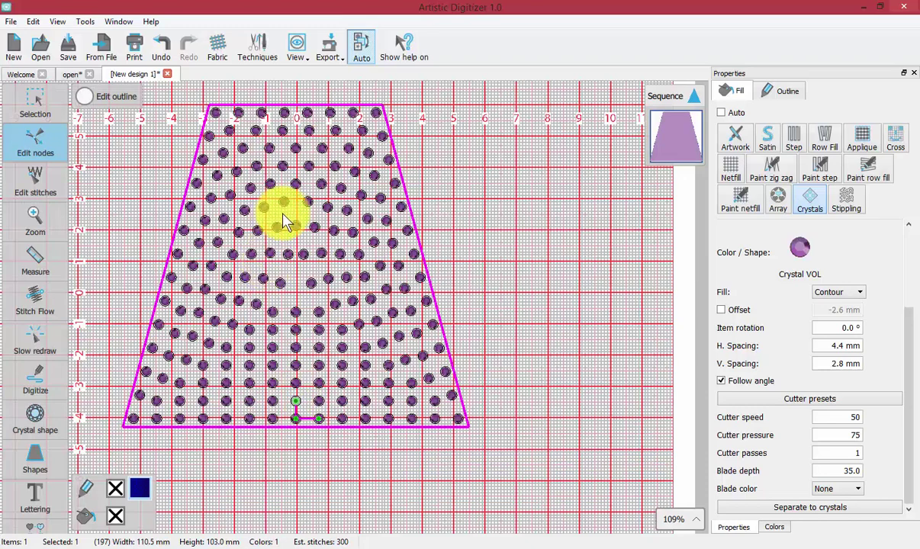
Try the Single line crystal fill type on the trapezoid, and set the fill type to Shape fit
click(833, 299)
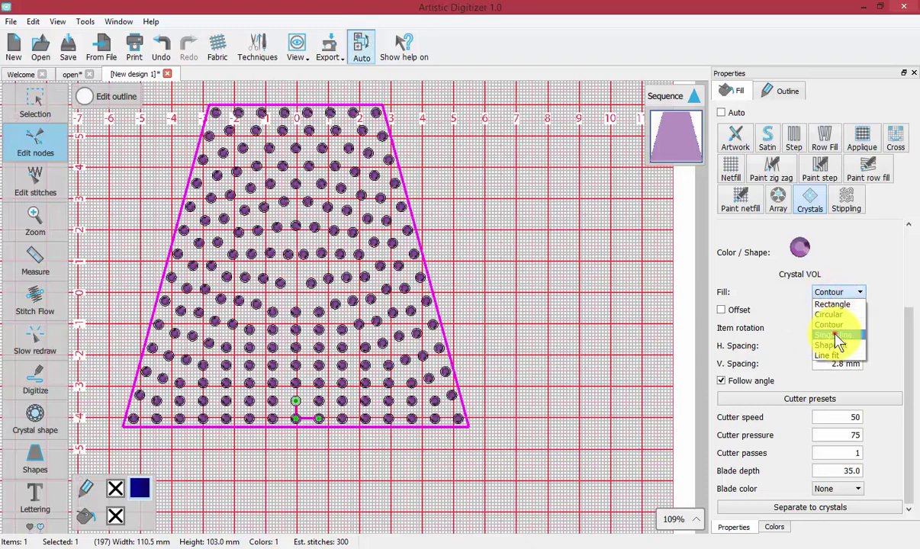
click(835, 334)
click(837, 328)
click(839, 380)
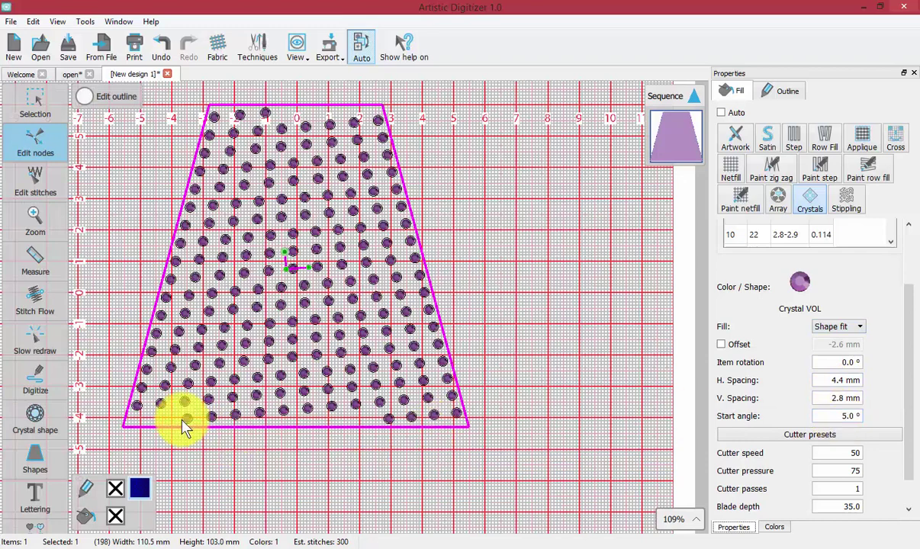
Set the start angle of the Shape fit crystal fill to 0°
scroll(848, 415, up, 1)
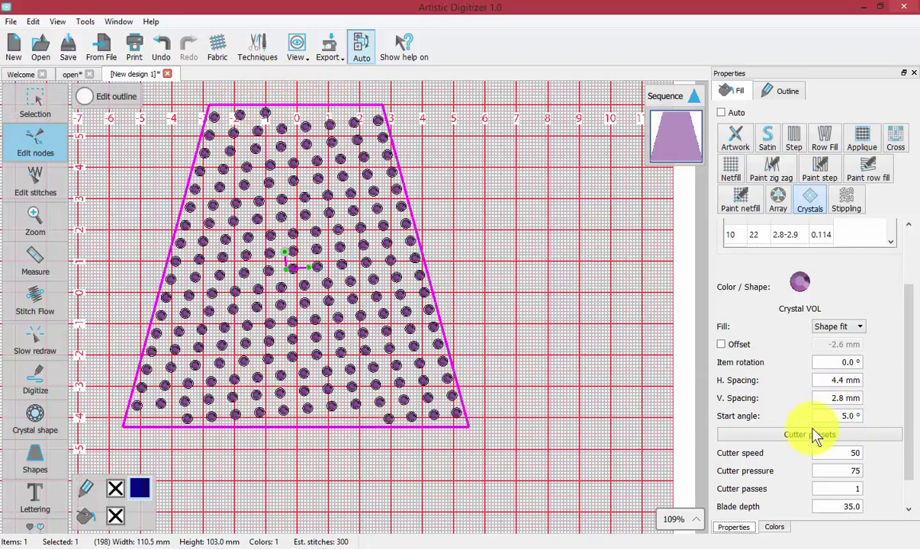
drag(834, 416, 879, 419)
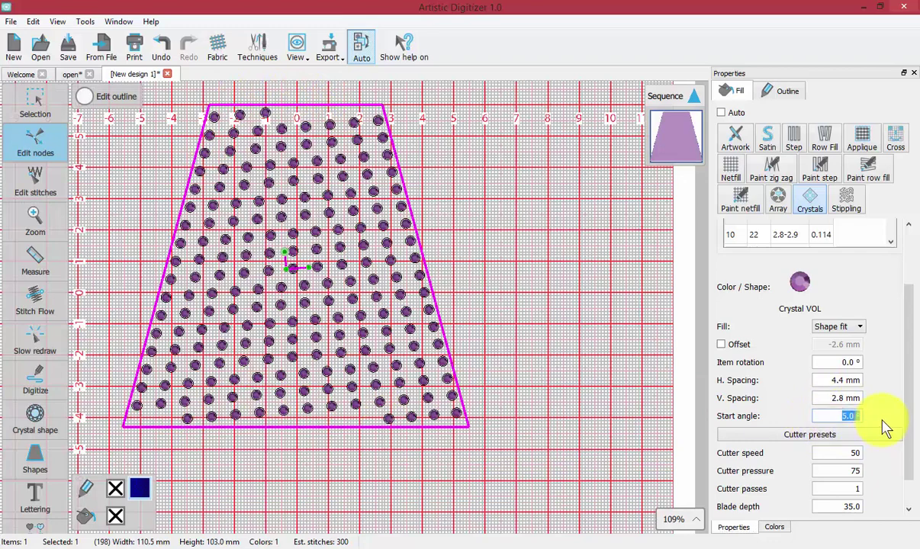
text(0)
key(Return)
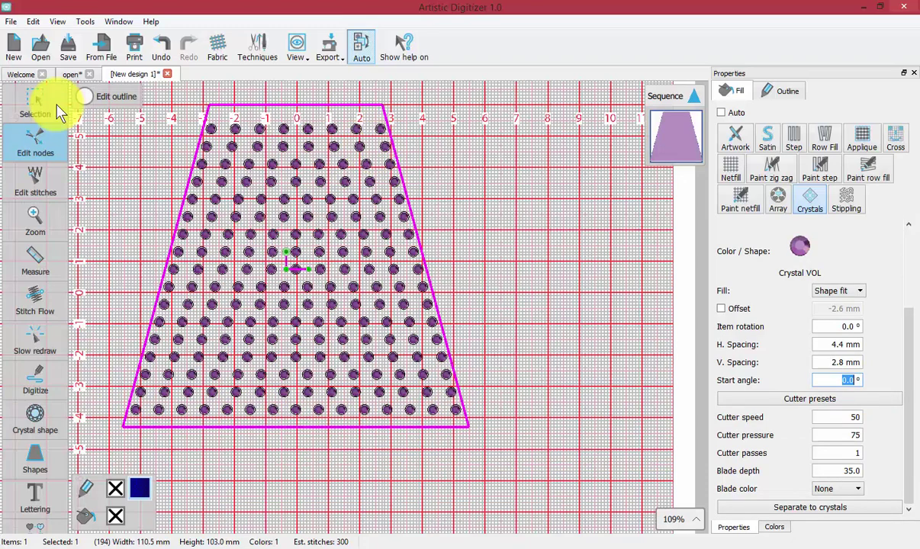
click(858, 293)
click(881, 257)
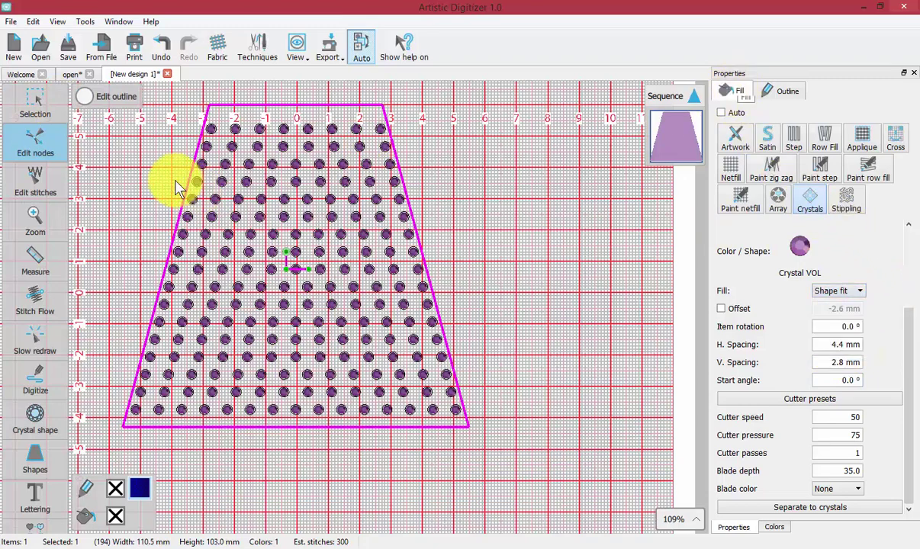
click(35, 141)
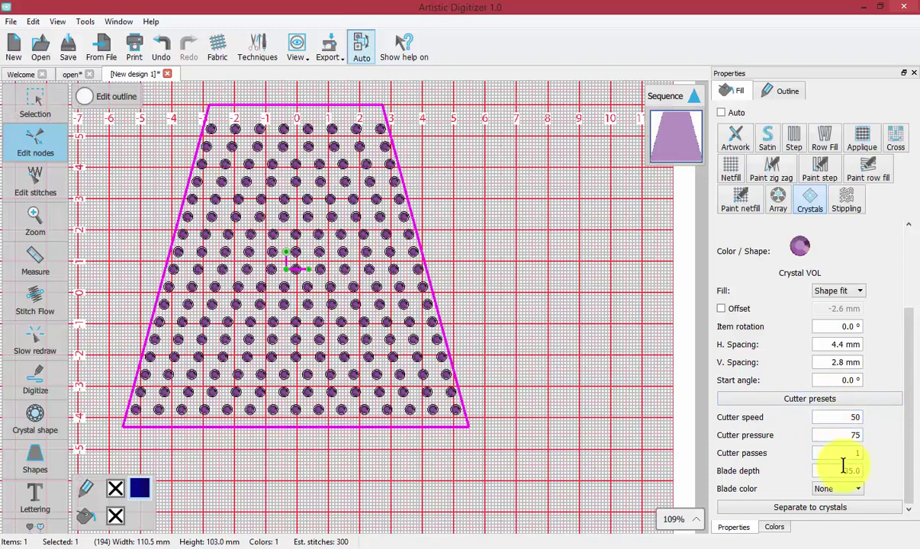
Apply the Edge cutter preset for Crystal Template Material - Smooth to the crystal fill
click(833, 400)
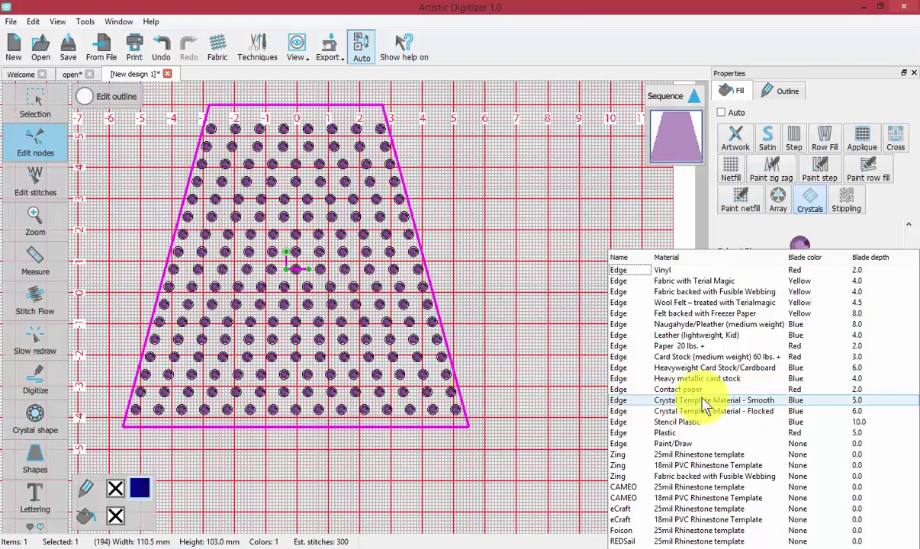
click(621, 399)
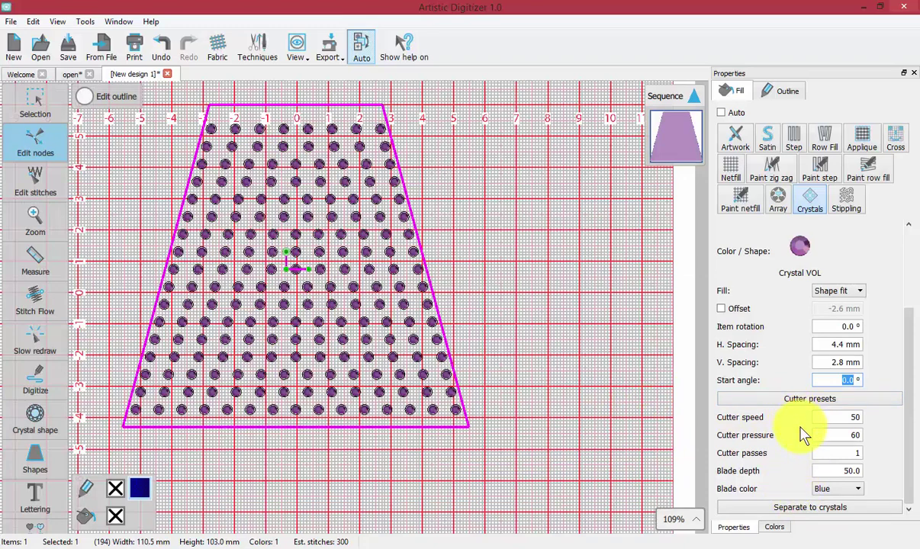
click(12, 21)
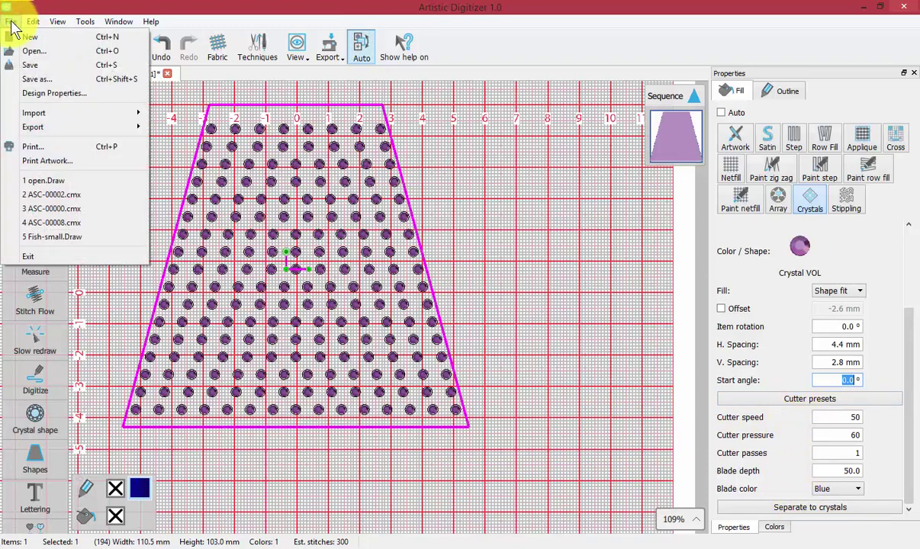
mouse_move(43, 128)
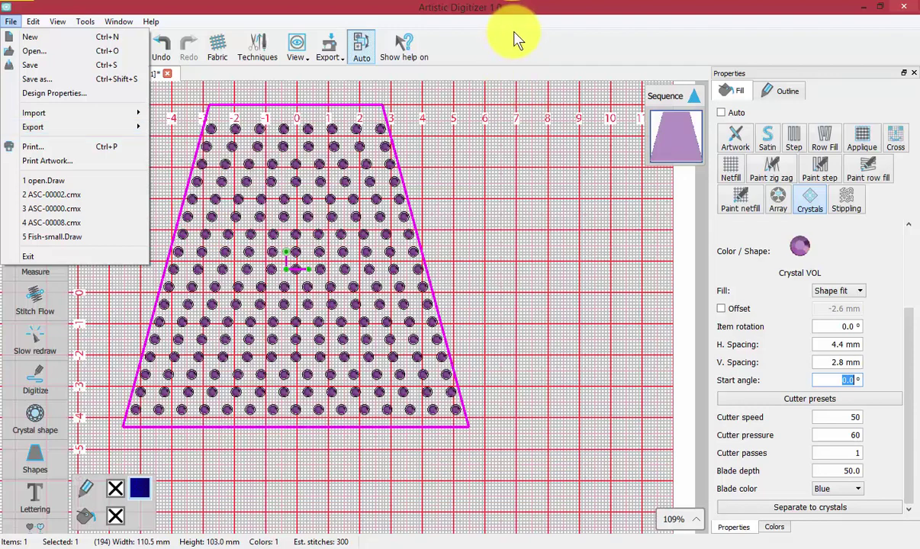
click(514, 34)
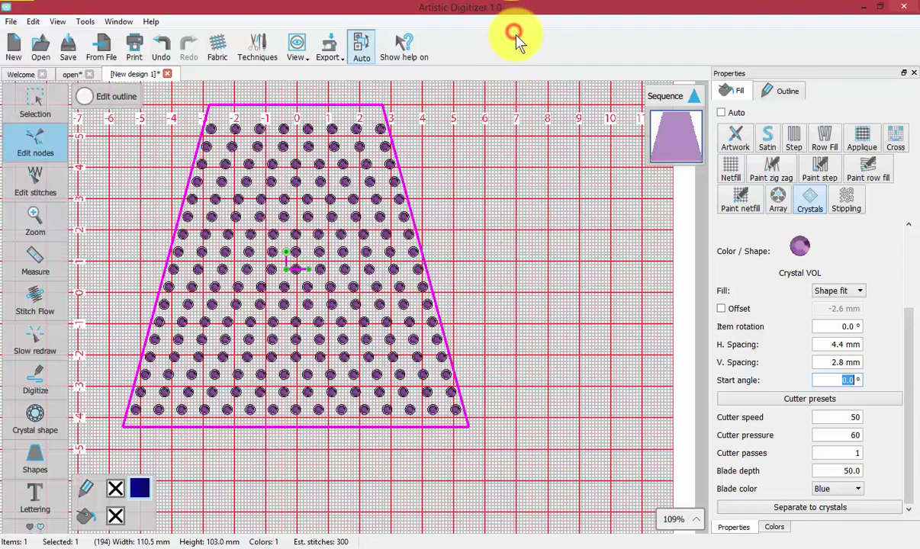
Select the whole trapezoid with the Selection tool and separate its Shape fit fill into individual crystals
click(29, 105)
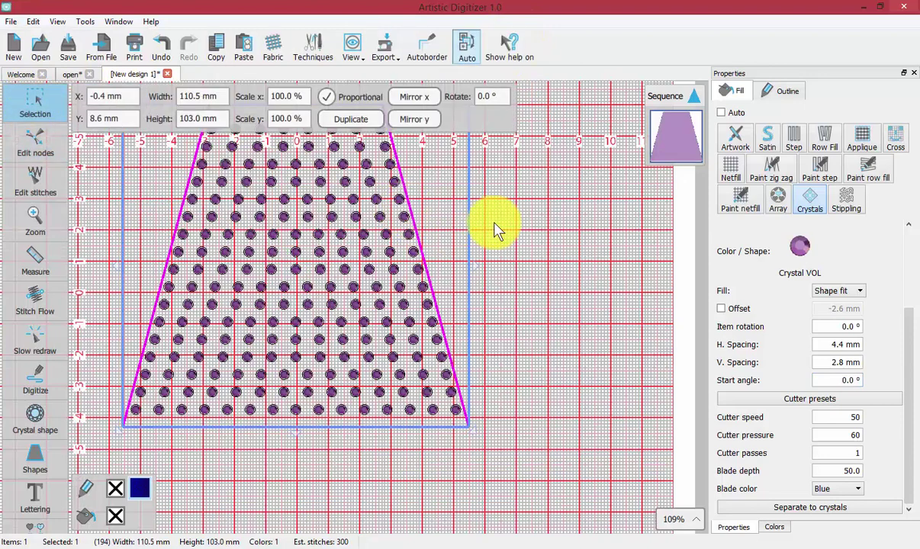
scroll(522, 237, up, 3)
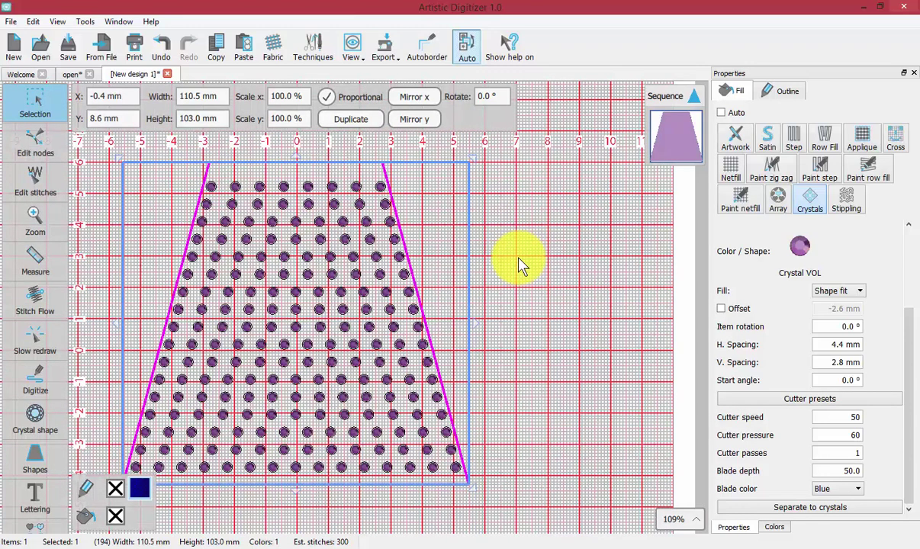
click(519, 259)
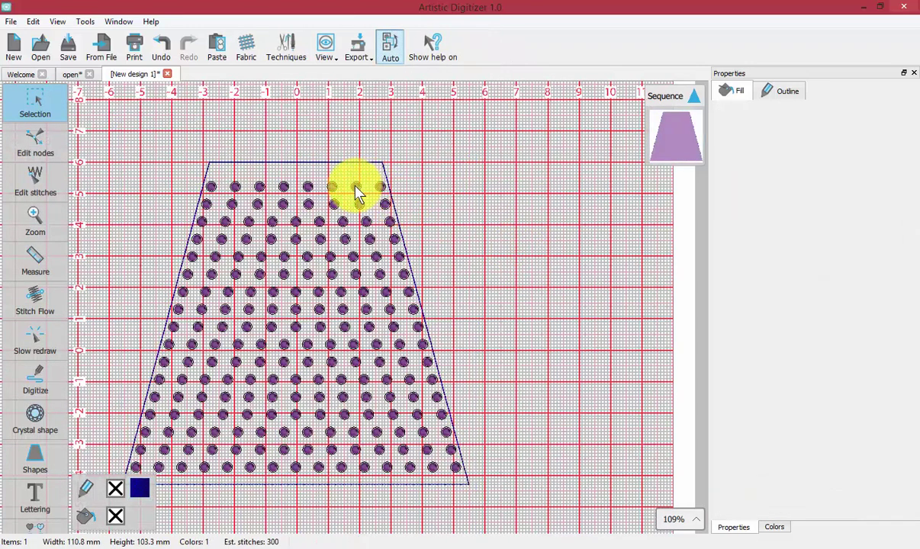
click(354, 187)
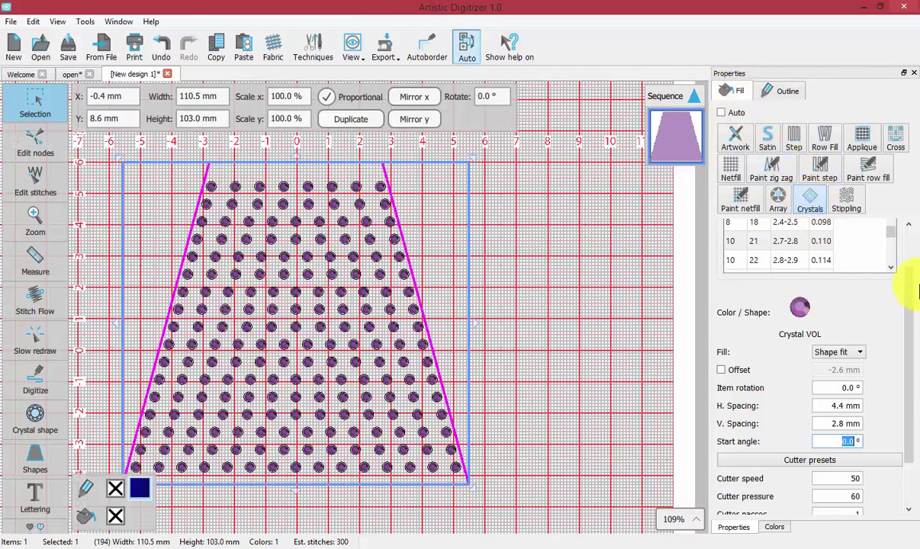
drag(911, 293, 912, 345)
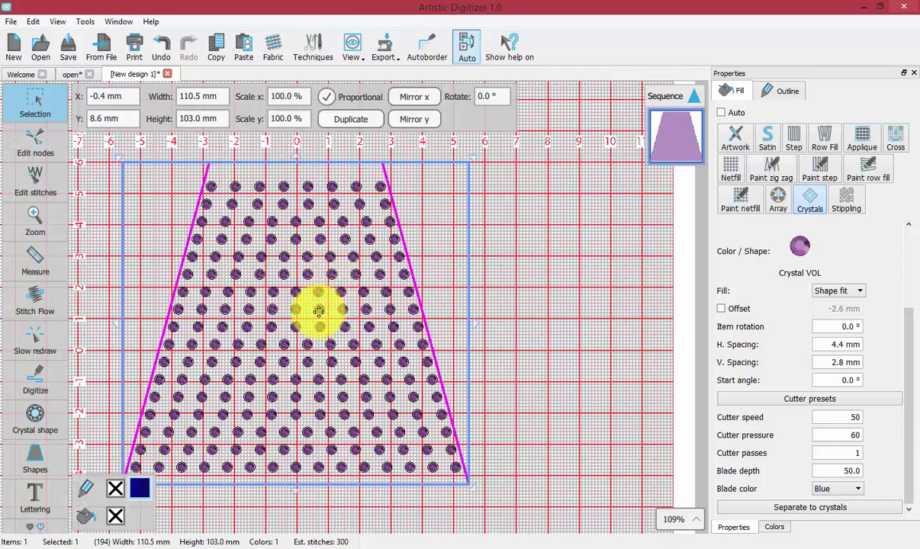
click(830, 508)
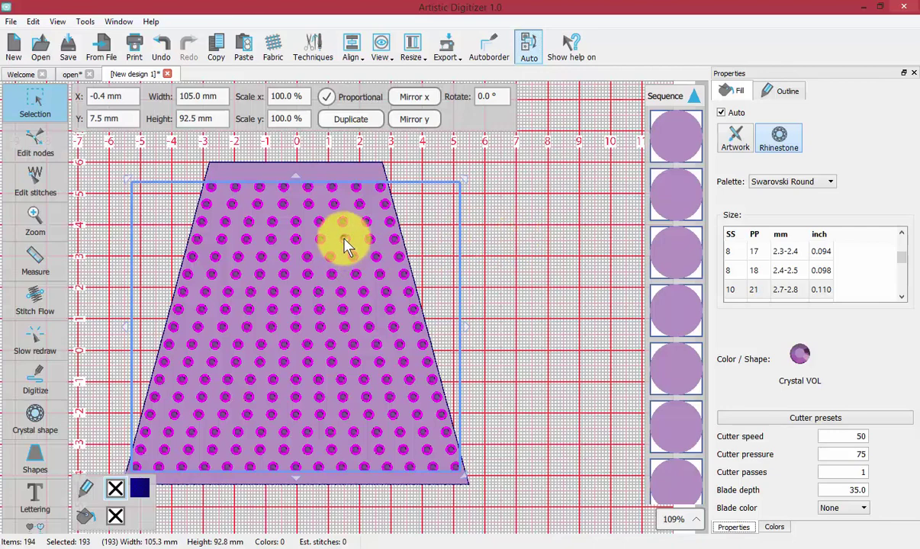
Ungroup the separated crystals and clear the selection
right_click(345, 242)
click(387, 290)
click(502, 259)
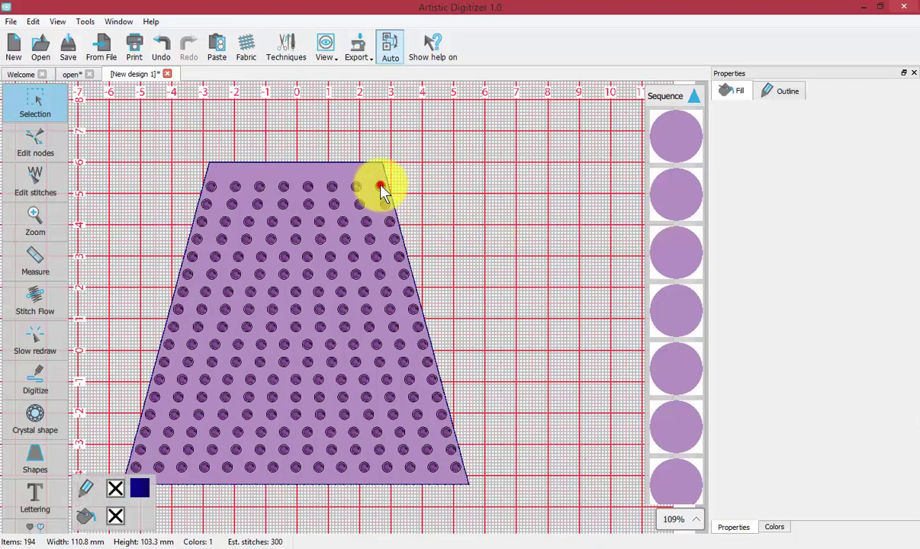
Select single crystals in the trapezoid's top row to check that each is an independent object, and deselect them
click(380, 187)
click(334, 187)
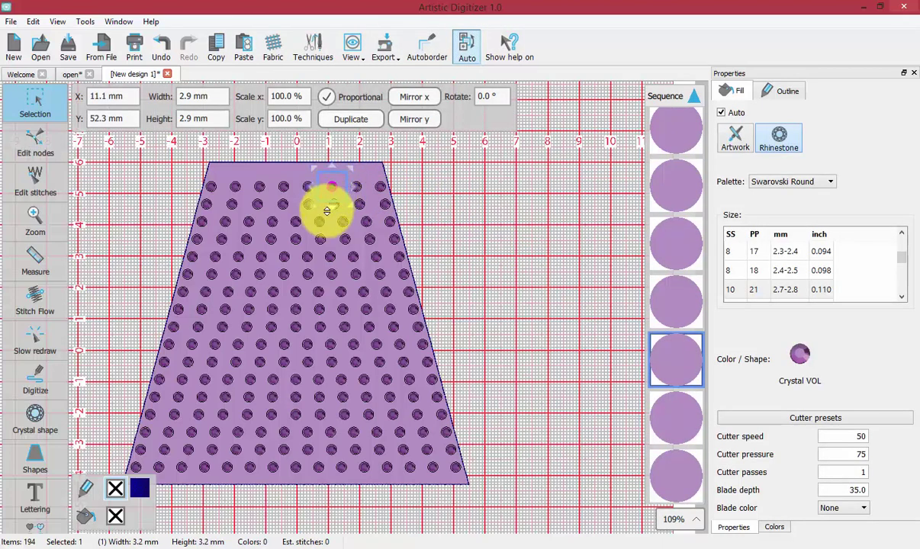
click(478, 213)
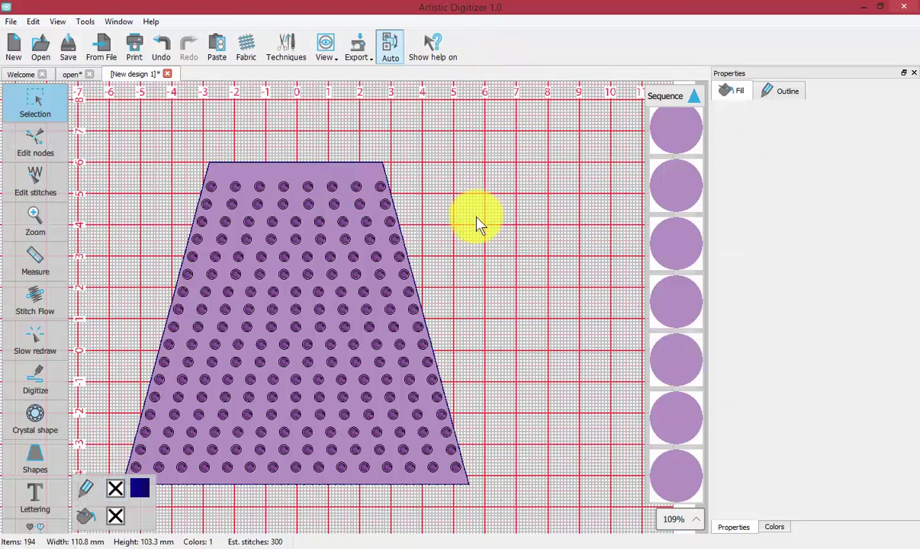